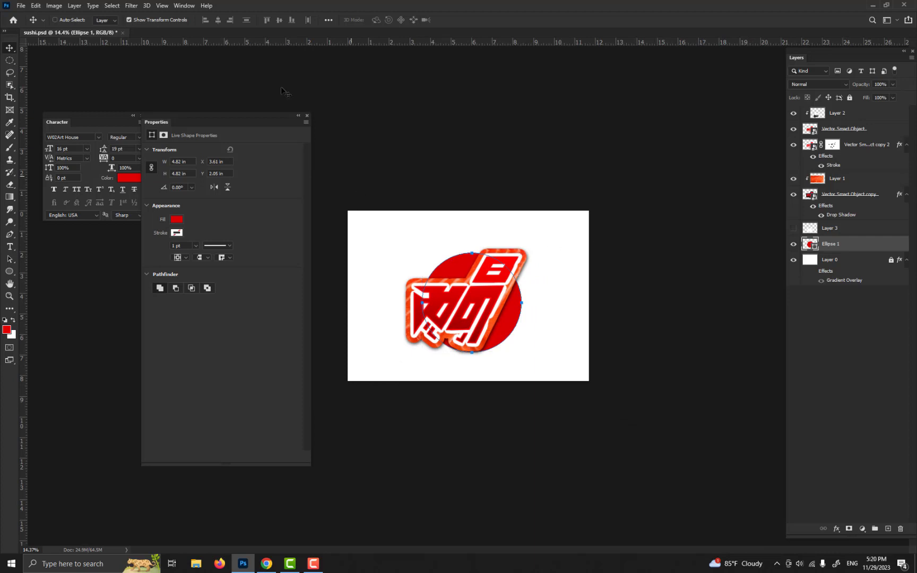
# Center the red circle on the canvas horizontally and vertically, and scale it down slightly.
pyautogui.click(218, 20)
pyautogui.click(279, 20)
pyautogui.hotkey('ctrl', 'd')
pyautogui.hotkey('ctrl', 't')
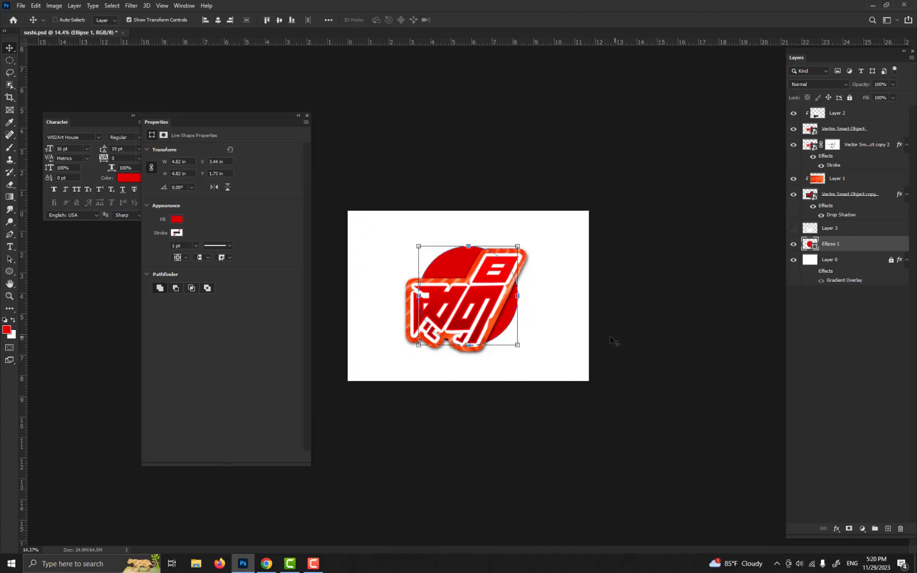
pyautogui.moveTo(518, 346)
pyautogui.mouseDown()
pyautogui.moveTo(541, 364)
pyautogui.moveTo(516, 335)
pyautogui.mouseUp()
pyautogui.press('Return')
pyautogui.click(666, 302)
pyautogui.scroll(-5, 538, 315)
pyautogui.scroll(5, 539, 317)
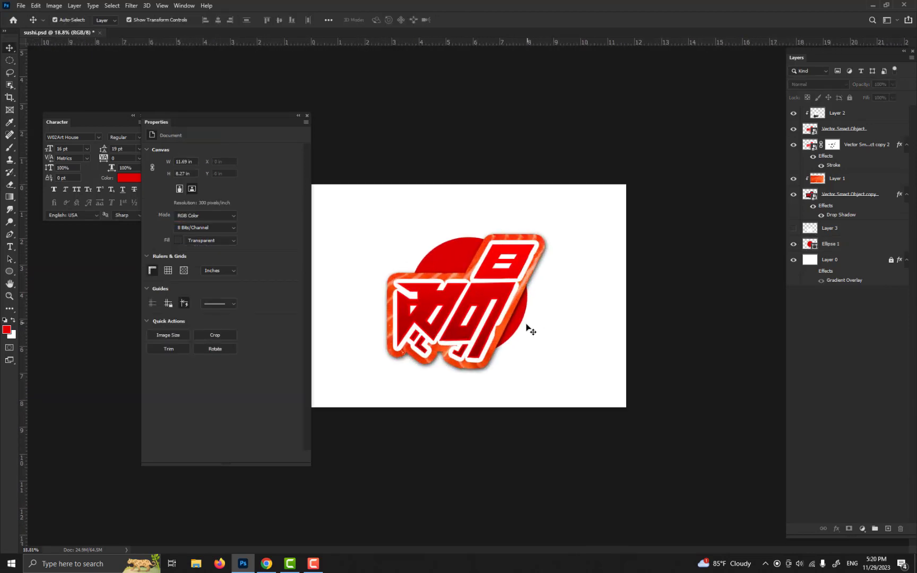
# Add the red Burmese tagline စားချင်တယ်... in W74ArtHouse at 16 pt in the empty area above the lettering.
pyautogui.press('t')
pyautogui.click(382, 227)
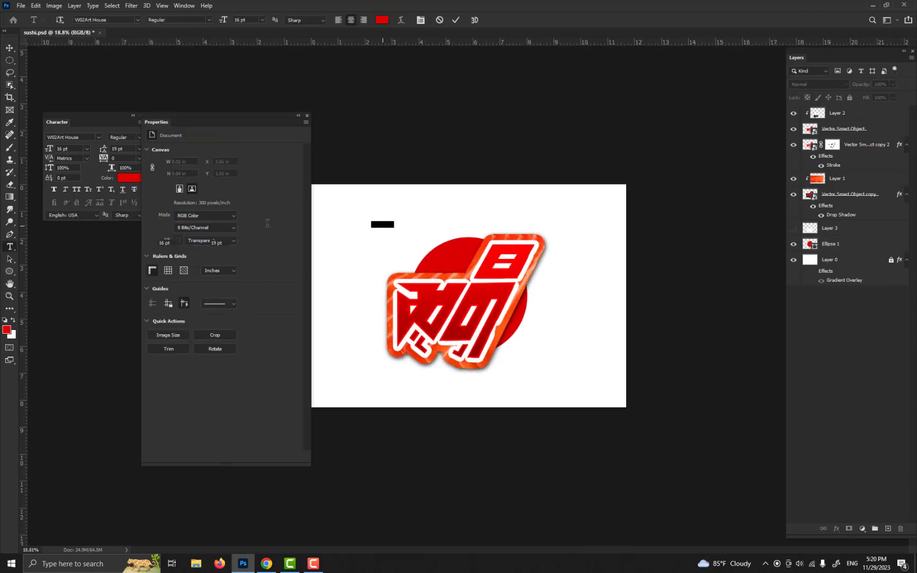
pyautogui.click(112, 20)
pyautogui.write('w74')
pyautogui.press('Return')
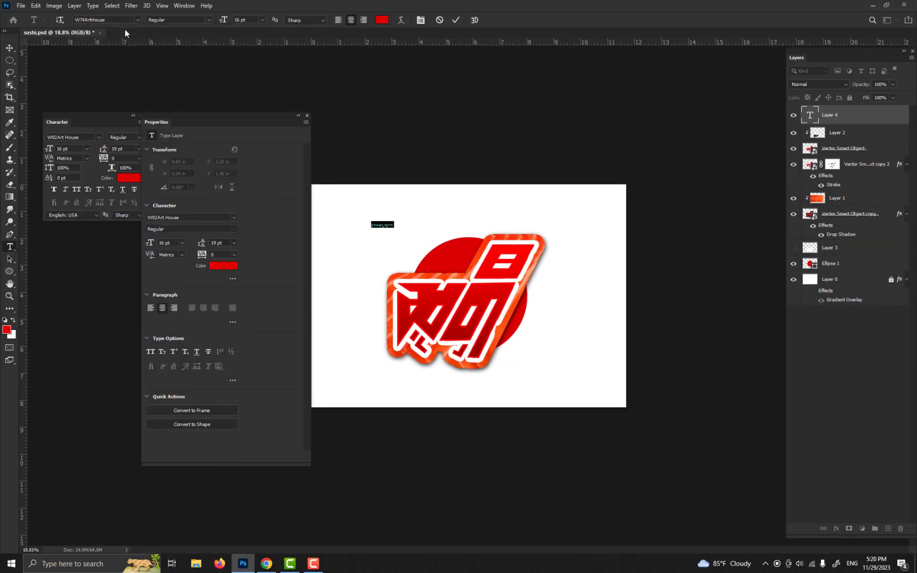
pyautogui.write('sushi')
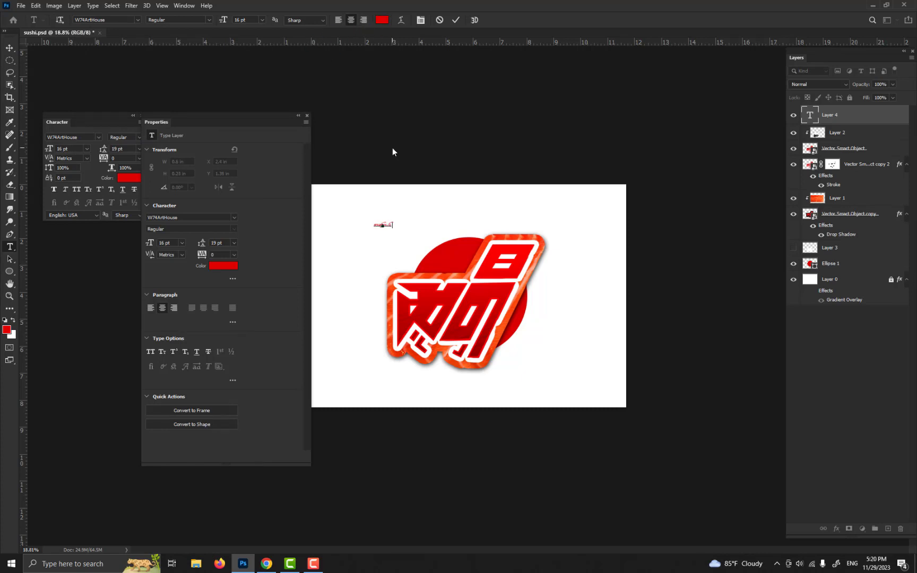
pyautogui.hotkey('ctrl', 'Return')
# Enlarge the tagline to about 47.5 pt and place it beside the lettering's lower right edge.
pyautogui.press('v')
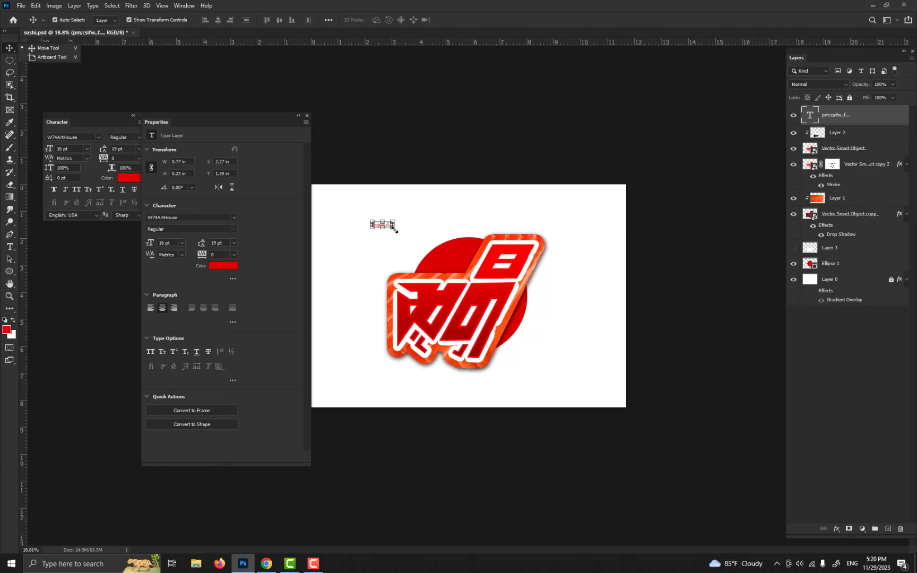
pyautogui.moveTo(394, 229); pyautogui.dragTo(544, 359)
pyautogui.press('Return')
# Remove the stray character inside the tagline so that it reads စားချင်တယ်...
pyautogui.press('t')
pyautogui.click(566, 358)
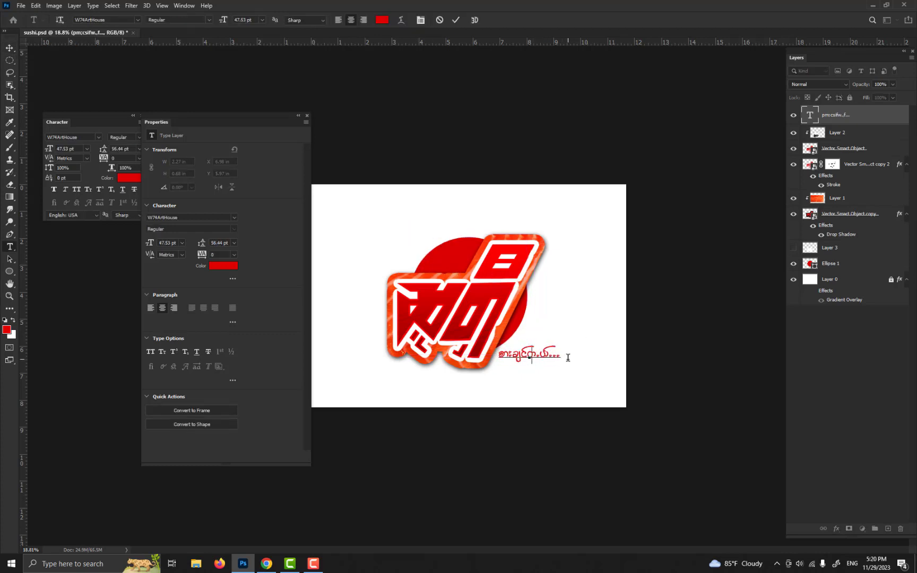
pyautogui.press('BackSpace')
pyautogui.hotkey('ctrl', 'Return')
pyautogui.doubleClick(541, 362)
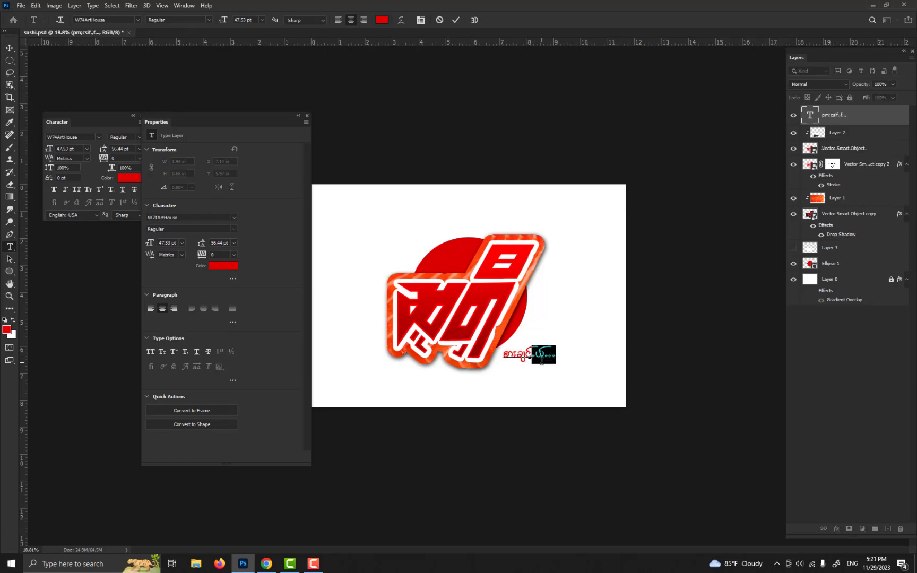
pyautogui.press('Right')
pyautogui.hotkey('ctrl', 'z')
pyautogui.hotkey('ctrl', 'Return')
pyautogui.press('v')
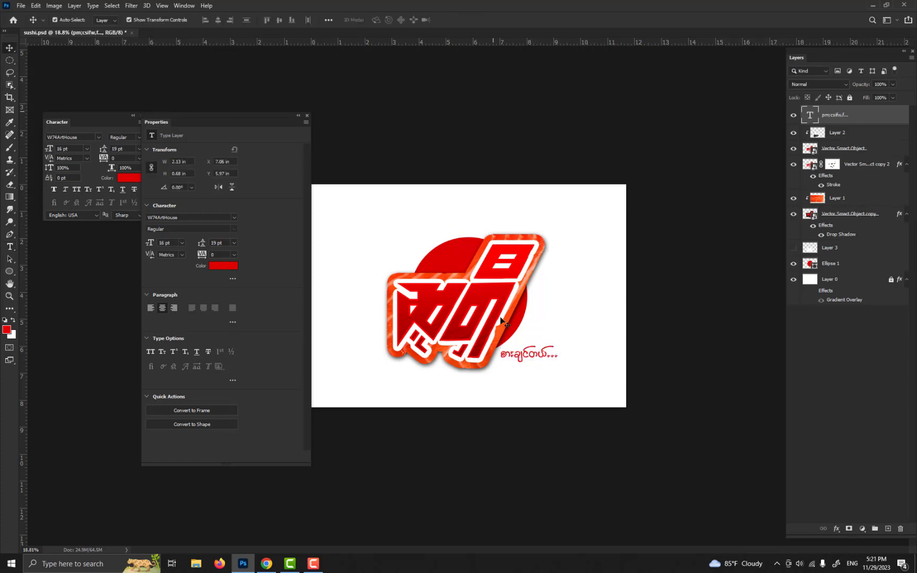
# Start a new text line below the lettering in Yati Sans Regular at 7 pt.
pyautogui.click(552, 272)
pyautogui.scroll(6, 553, 272)
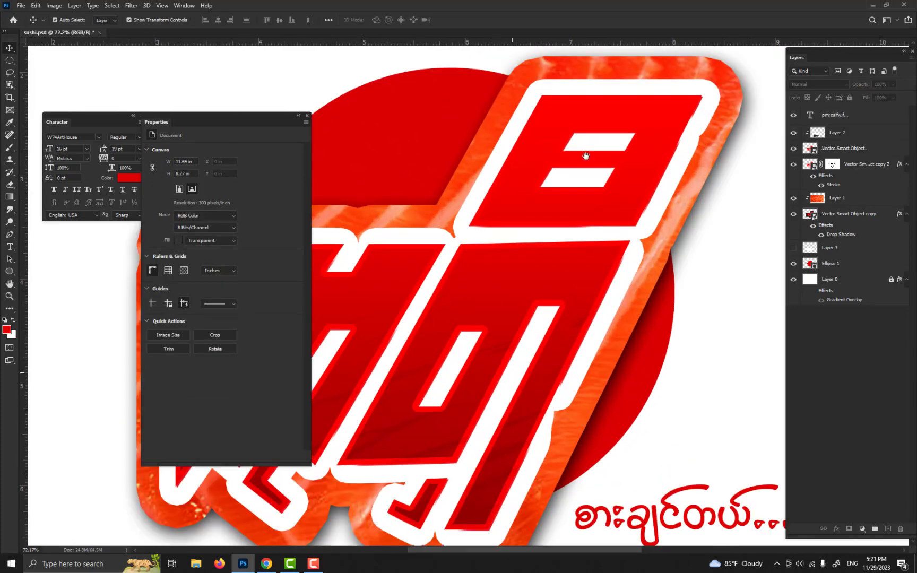
pyautogui.moveTo(585, 155); pyautogui.dragTo(585, 108)
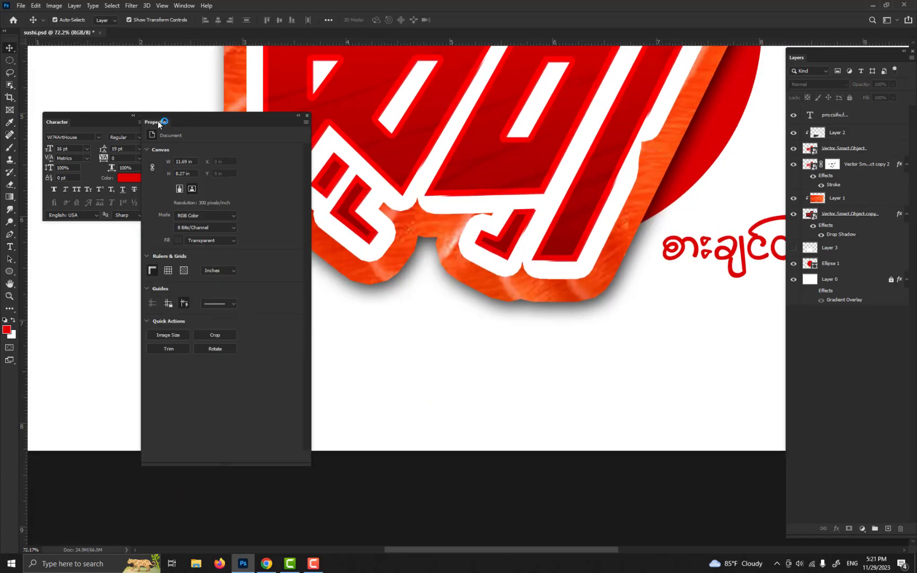
pyautogui.press('t')
pyautogui.click(414, 405)
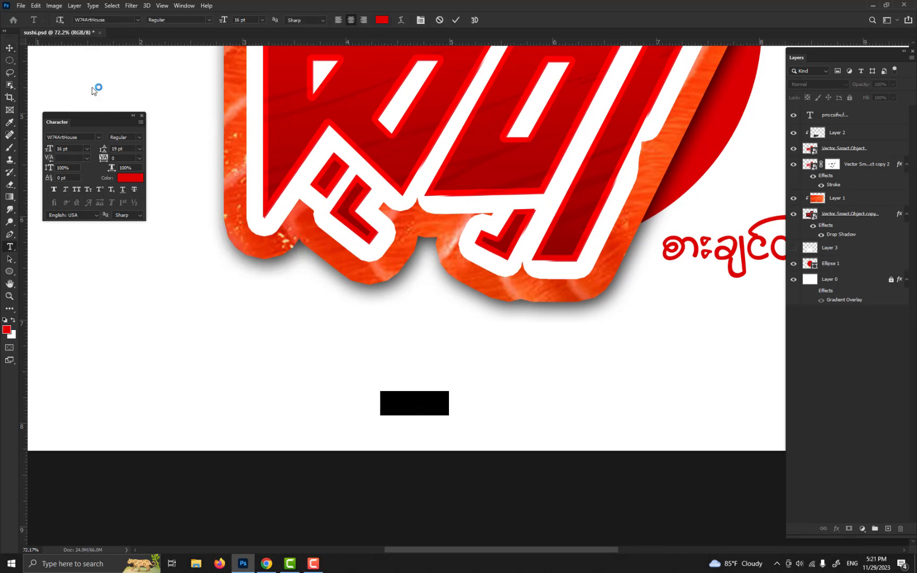
pyautogui.click(109, 20)
pyautogui.write('yati')
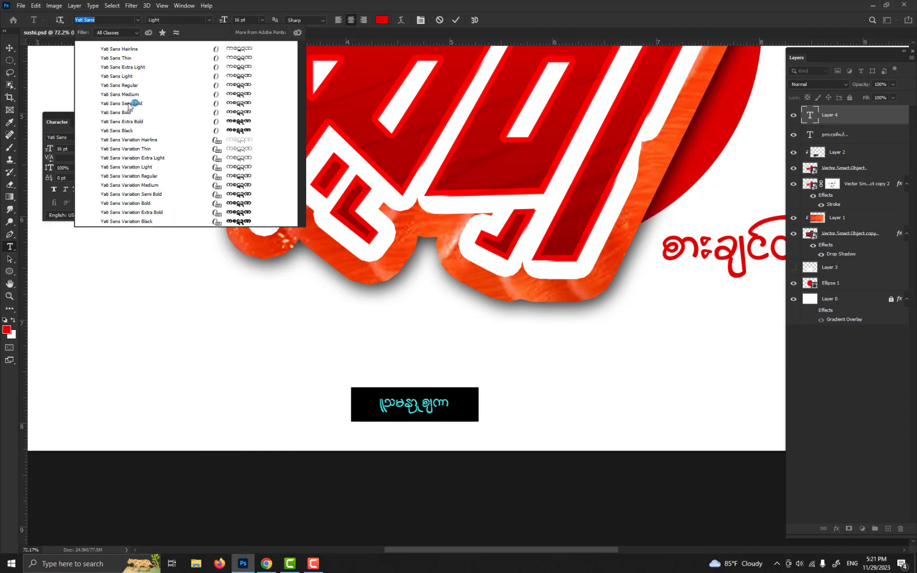
pyautogui.click(120, 85)
pyautogui.click(237, 20)
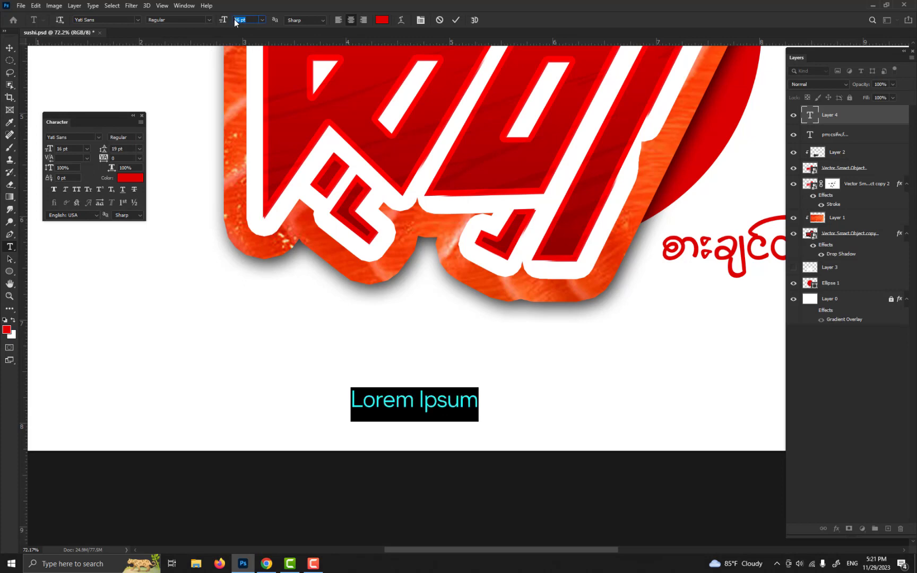
pyautogui.press('Return')
pyautogui.write('Hand')
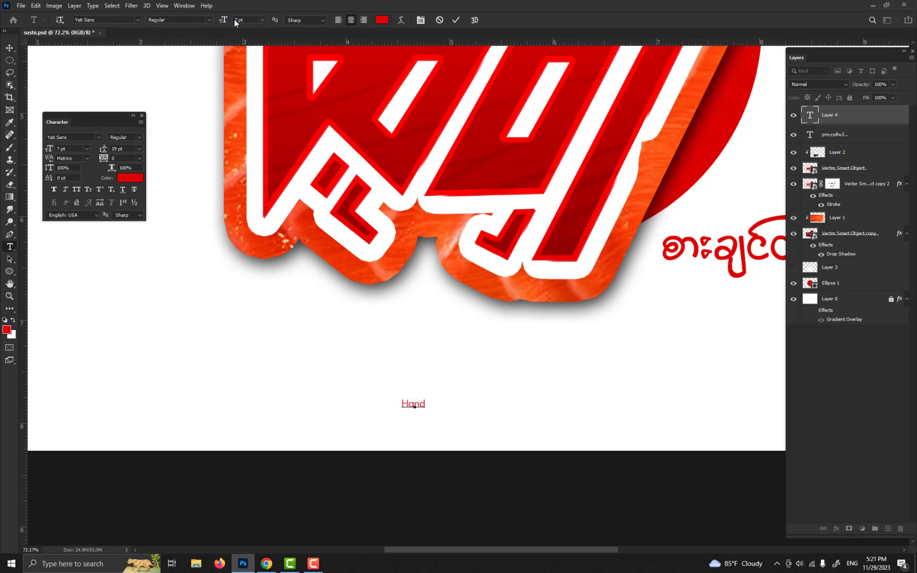
pyautogui.hotkey('ctrl', 'a')
pyautogui.press('BackSpace')
# Write "Lettering By" followed by the designer's full name, and color the credit line black.
pyautogui.write('Lettering By ')
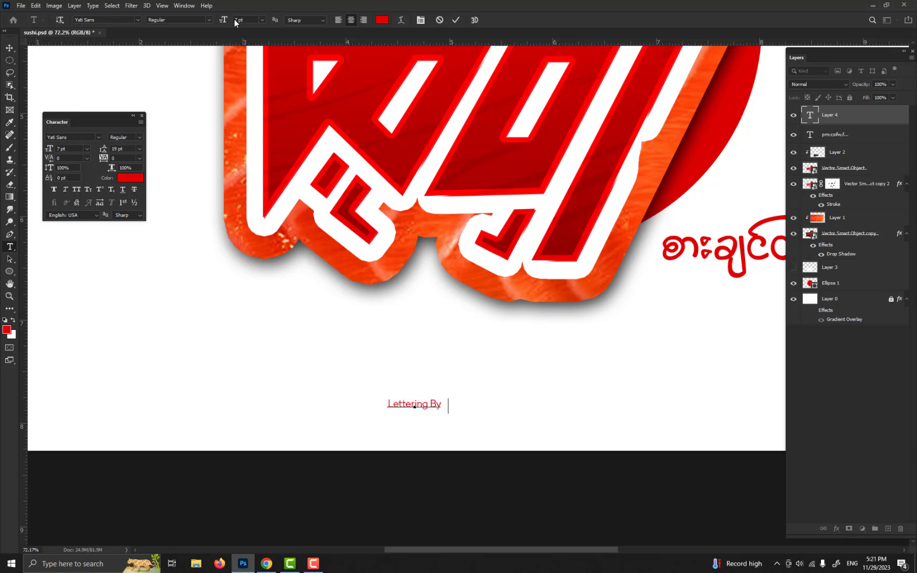
pyautogui.write('Aung Phyo Zaw')
pyautogui.hotkey('ctrl', 'a')
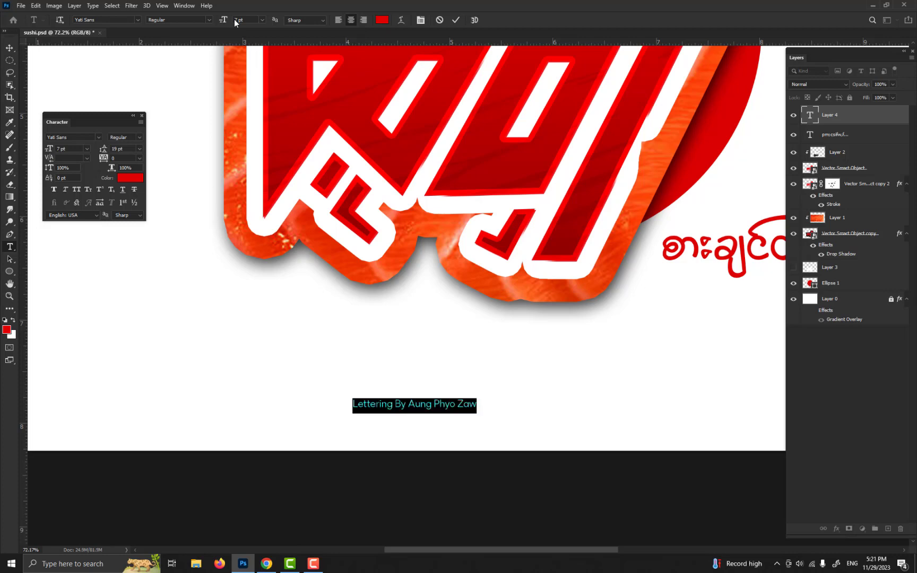
pyautogui.click(133, 178)
pyautogui.click(621, 353)
pyautogui.click(834, 224)
# Set the credit line in all caps and widen its tracking to 460.
pyautogui.click(76, 189)
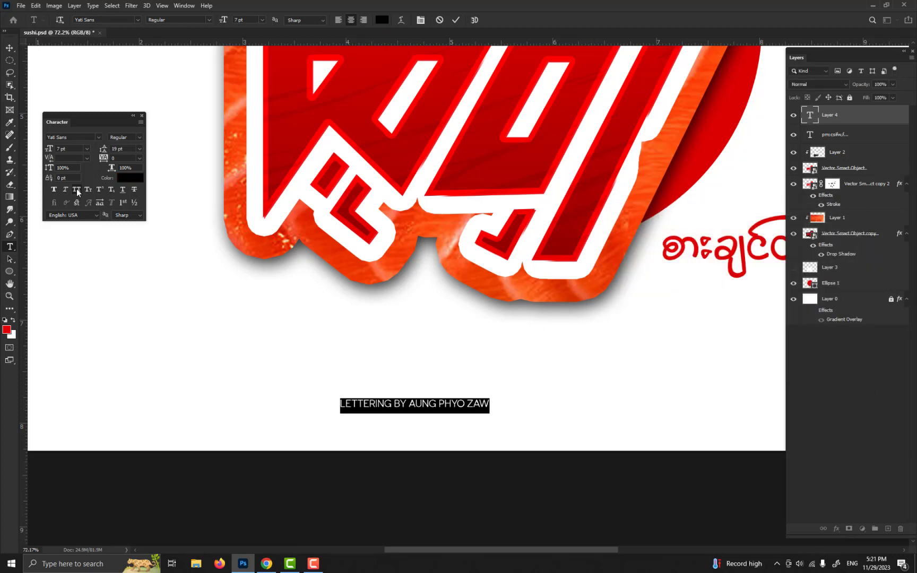
pyautogui.hotkey('alt', 'Right')
pyautogui.hotkey('alt', 'Right')
pyautogui.hotkey('alt', 'Right')
pyautogui.hotkey('alt', 'Right')
pyautogui.hotkey('alt', 'Right')
pyautogui.hotkey('alt', 'Right')
pyautogui.hotkey('alt', 'Right')
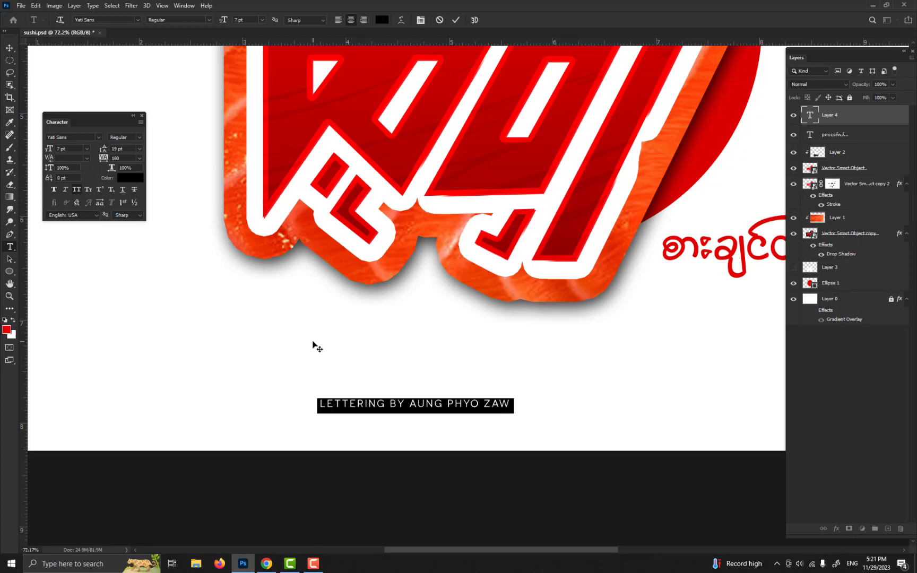
pyautogui.hotkey('alt', 'Right')
pyautogui.hotkey('alt', 'Right')
pyautogui.hotkey('alt', 'Right')
pyautogui.hotkey('alt', 'Right')
pyautogui.hotkey('alt', 'Right')
pyautogui.click(313, 342)
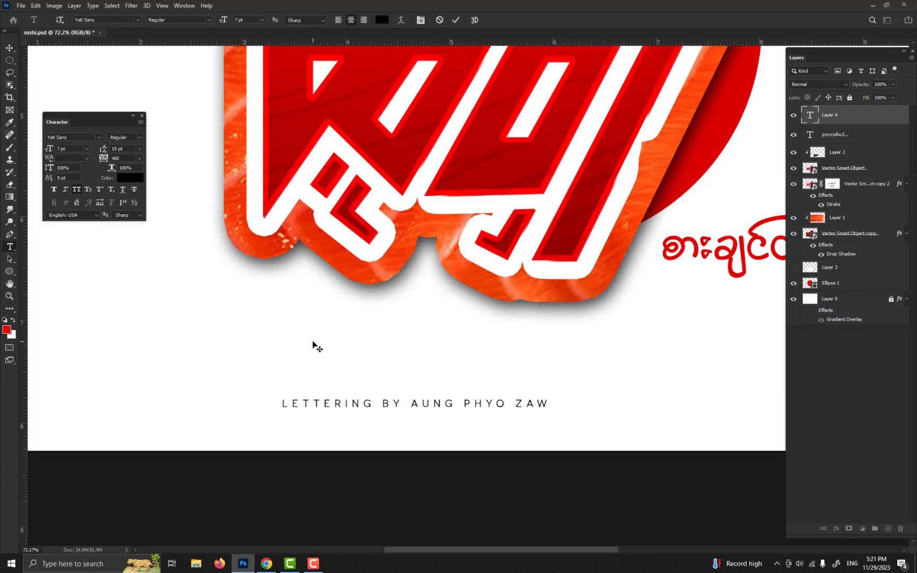
# Center the credit line horizontally on the canvas.
pyautogui.click(10, 48)
pyautogui.hotkey('ctrl', 'a')
pyautogui.click(218, 20)
pyautogui.scroll(-3, 449, 289)
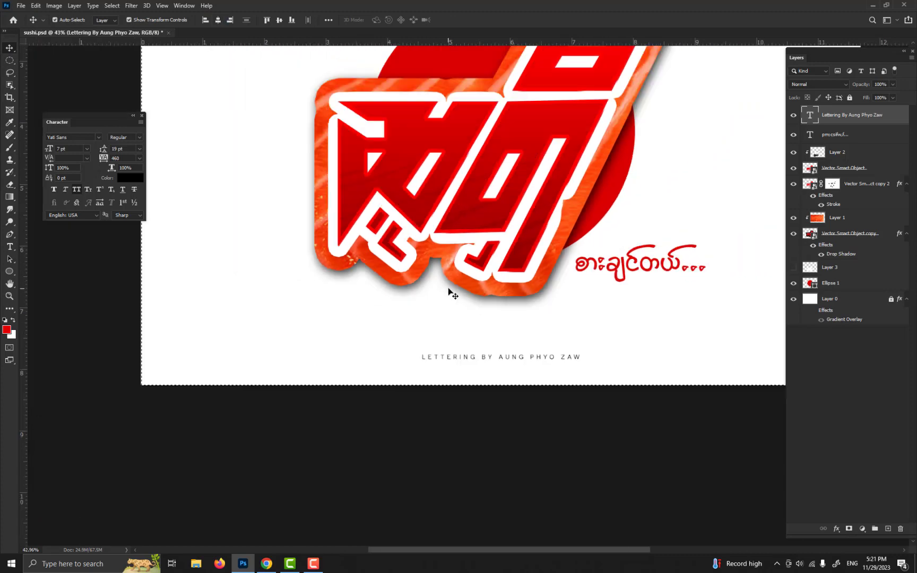
pyautogui.hotkey('ctrl', 'd')
pyautogui.scroll(-4, 472, 316)
# Set the font size of the Burmese tagline to 50 pt.
pyautogui.click(681, 323)
pyautogui.click(550, 365)
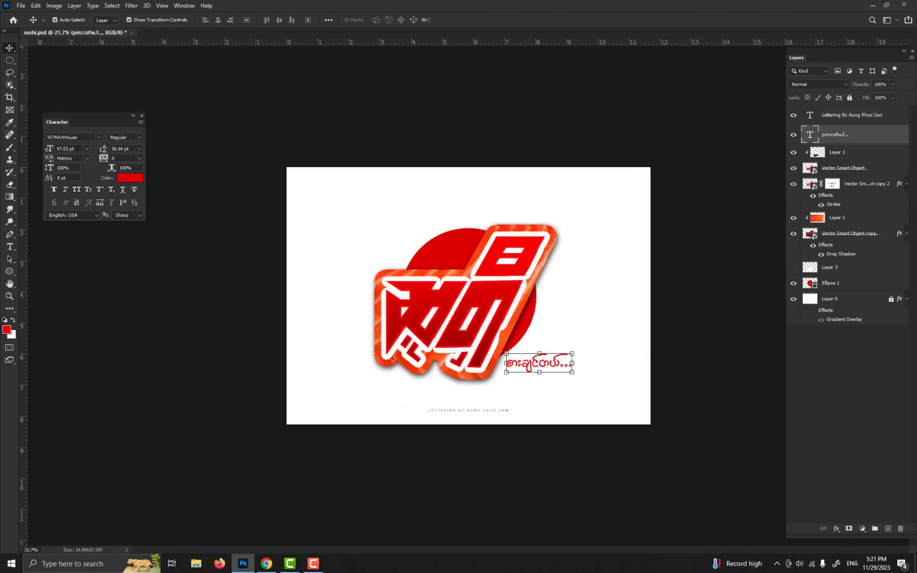
pyautogui.moveTo(75, 149); pyautogui.dragTo(26, 149)
pyautogui.write('50')
pyautogui.press('Return')
pyautogui.click(697, 330)
# Compare the design with the top Vector Smart Object lettering layer hidden and shown.
pyautogui.click(522, 266)
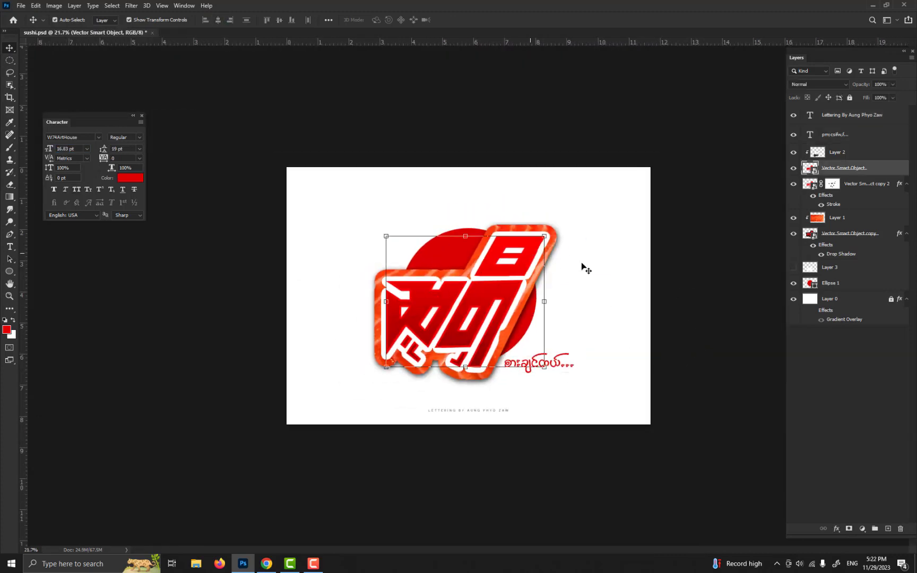
pyautogui.click(794, 168)
pyautogui.click(794, 169)
# Soften the drop shadow of the Vector Smart Object copy layer to 20% opacity, 38 px distance and 24 px size.
pyautogui.doubleClick(882, 235)
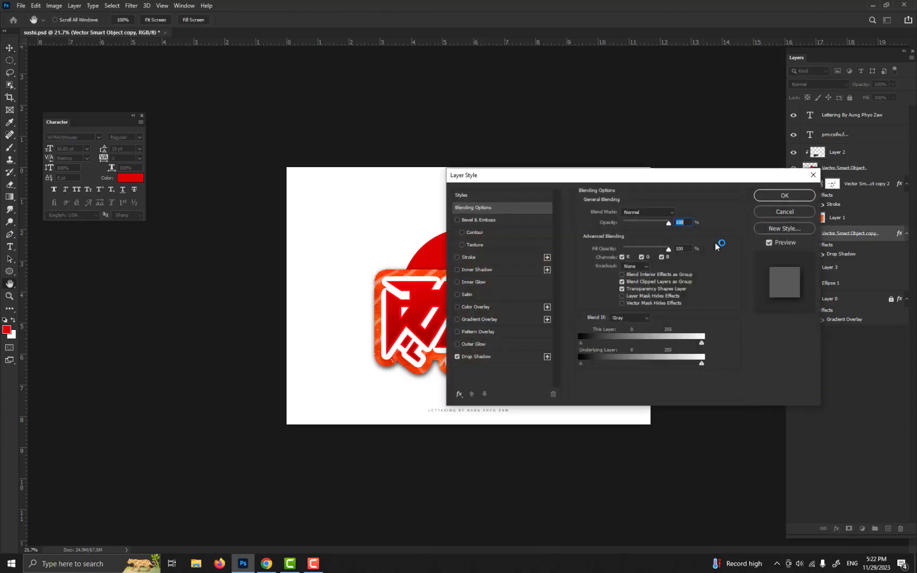
pyautogui.moveTo(631, 123); pyautogui.dragTo(663, 121)
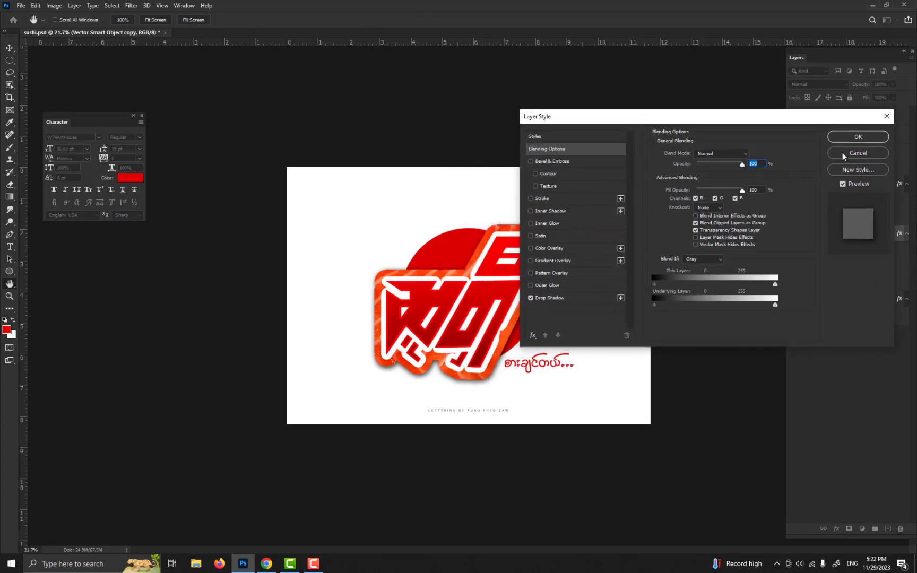
pyautogui.click(552, 299)
pyautogui.moveTo(600, 120); pyautogui.dragTo(707, 119)
pyautogui.moveTo(832, 166); pyautogui.dragTo(809, 170)
pyautogui.moveTo(522, 281); pyautogui.dragTo(524, 283)
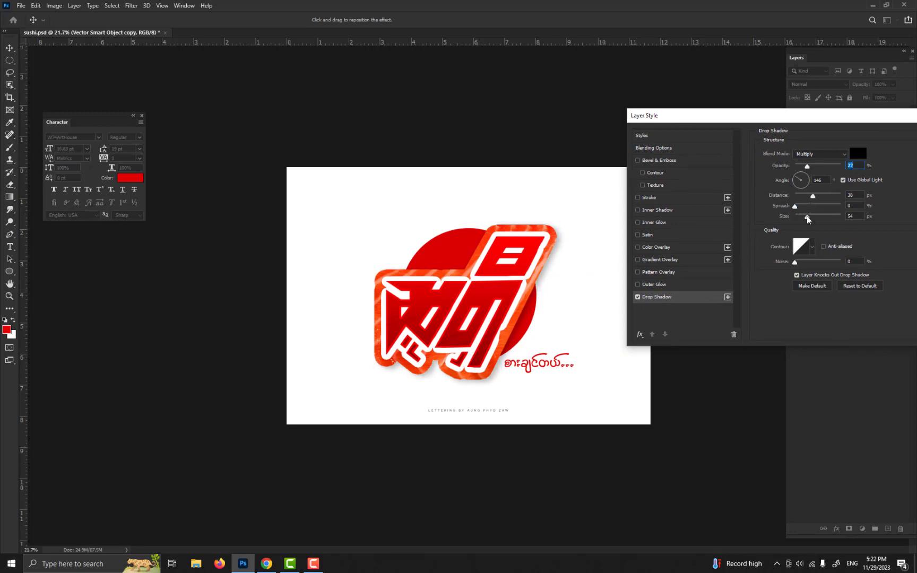
pyautogui.moveTo(807, 217)
pyautogui.mouseDown()
pyautogui.moveTo(793, 222)
pyautogui.moveTo(803, 224)
pyautogui.mouseUp()
pyautogui.moveTo(808, 171); pyautogui.dragTo(804, 171)
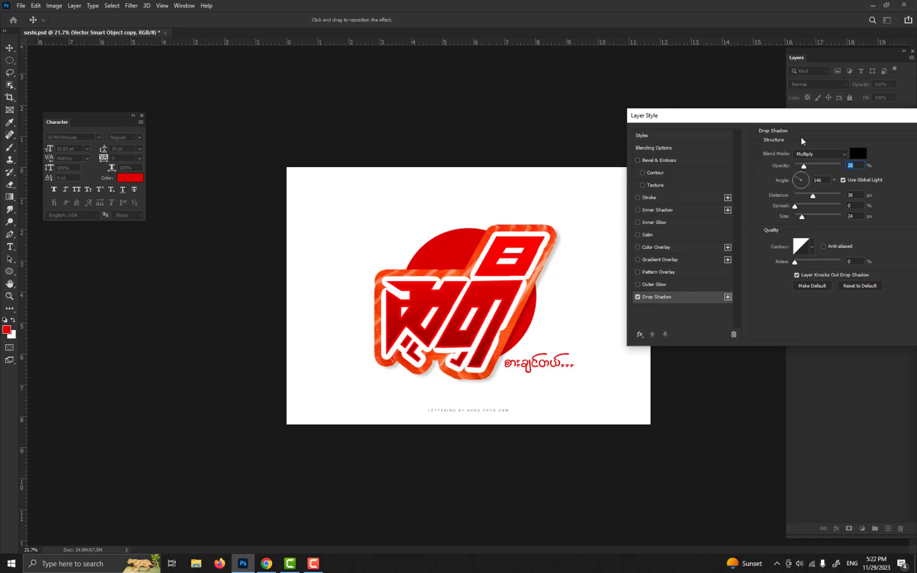
pyautogui.moveTo(805, 116); pyautogui.dragTo(775, 103)
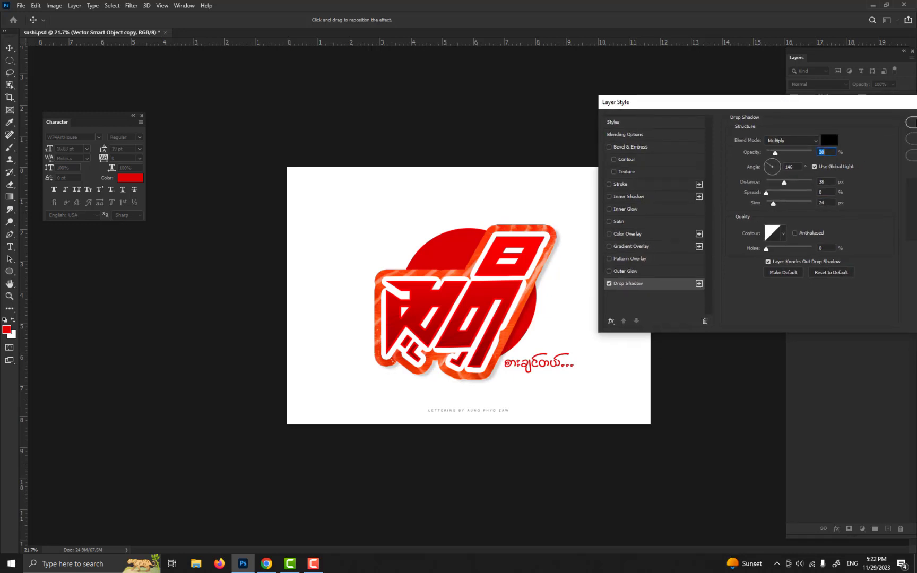
pyautogui.press('Return')
# Add a black inner shadow in Normal blend mode, sized slightly above 46 px, to the top Vector Smart Object layer.
pyautogui.doubleClick(875, 166)
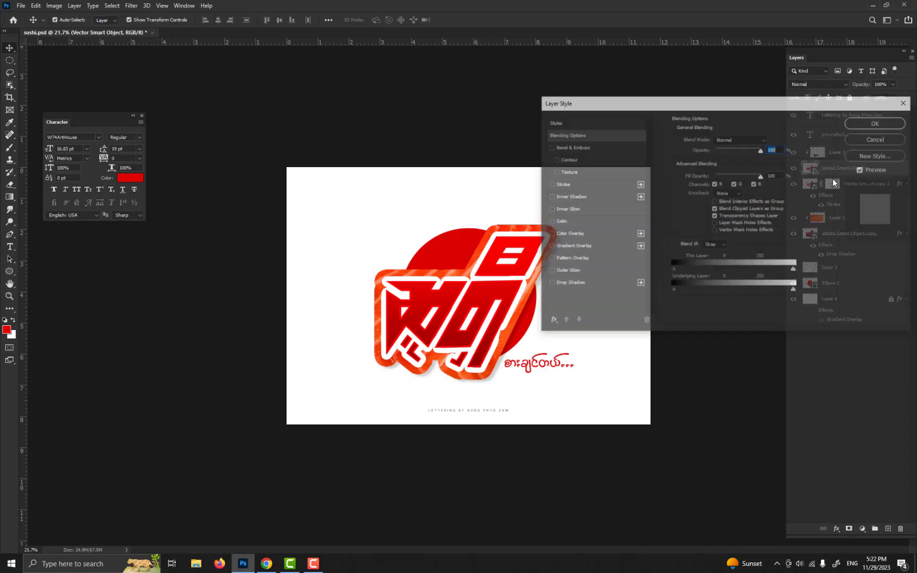
pyautogui.click(644, 196)
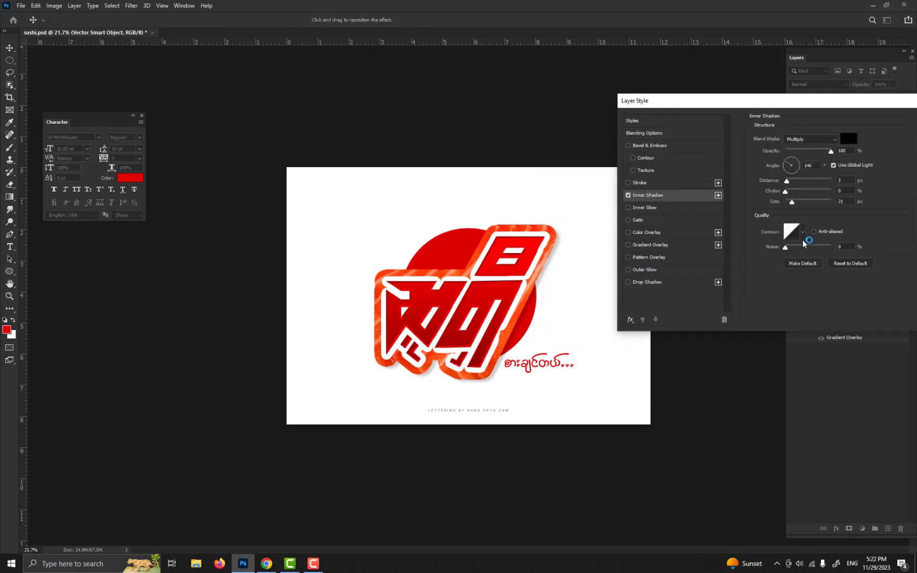
pyautogui.click(814, 139)
pyautogui.moveTo(792, 202)
pyautogui.mouseDown()
pyautogui.moveTo(803, 203)
pyautogui.moveTo(796, 204)
pyautogui.mouseUp()
pyautogui.moveTo(777, 104); pyautogui.dragTo(750, 105)
pyautogui.hotkey('ctrl', '-')
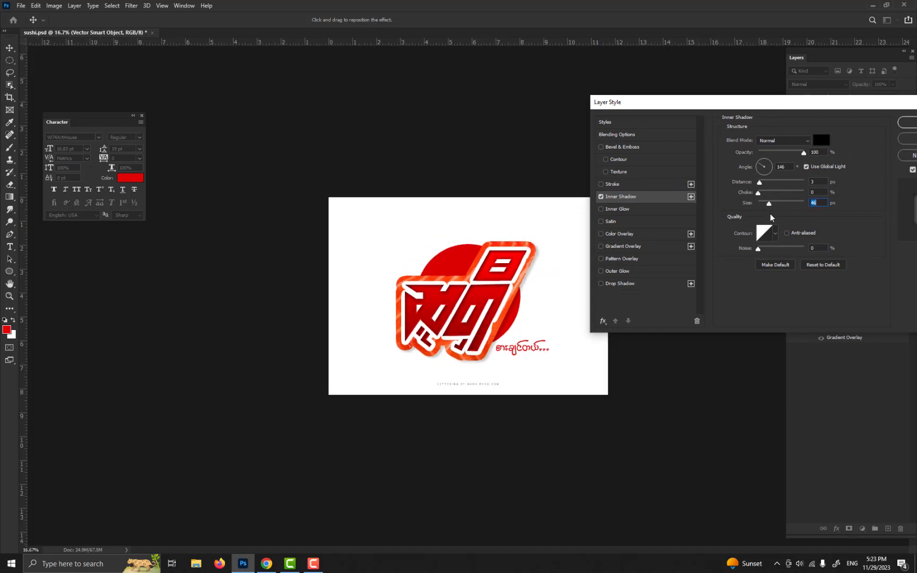
pyautogui.moveTo(768, 204); pyautogui.dragTo(770, 206)
pyautogui.click(906, 121)
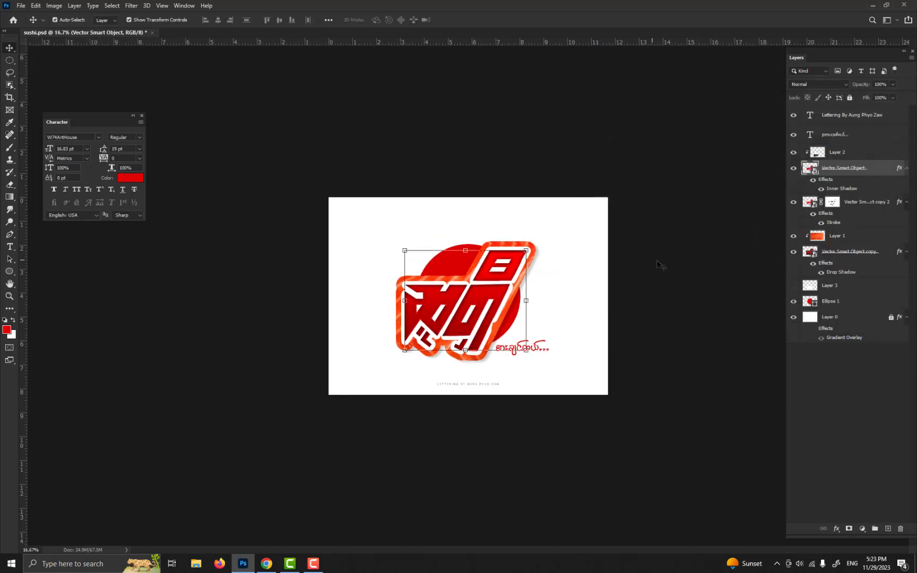
pyautogui.click(662, 265)
# Compare the lettering with its inner shadow effect switched off and on.
pyautogui.scroll(2, 527, 387)
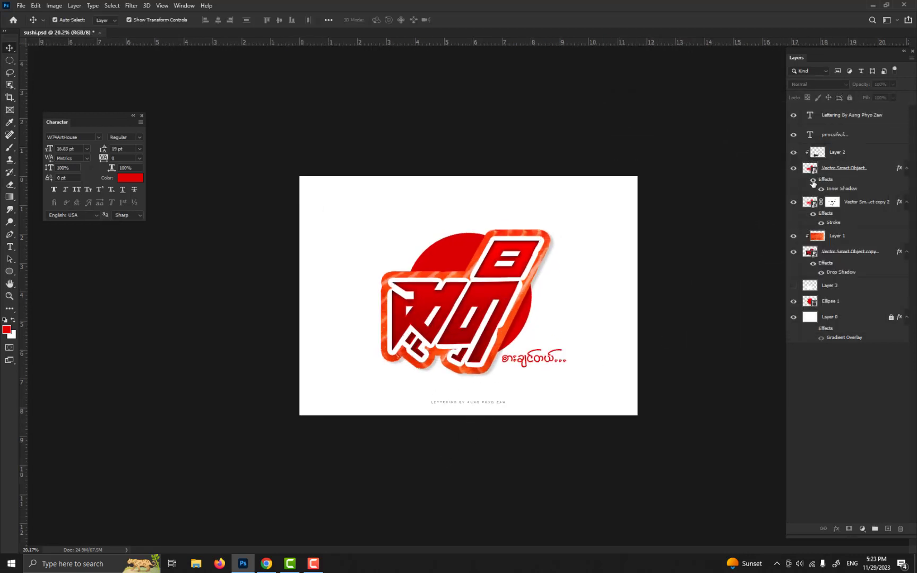
pyautogui.click(813, 180)
pyautogui.click(812, 181)
# Add the Japanese text "(寿司)", scale it up to about 204% and place it on the red circle above the lettering.
pyautogui.write('寿司')
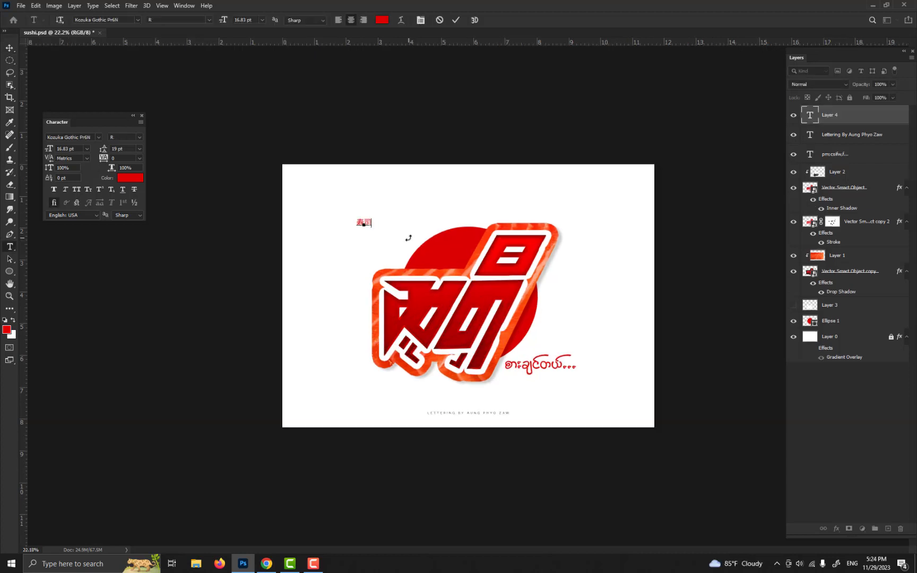
pyautogui.click(382, 20)
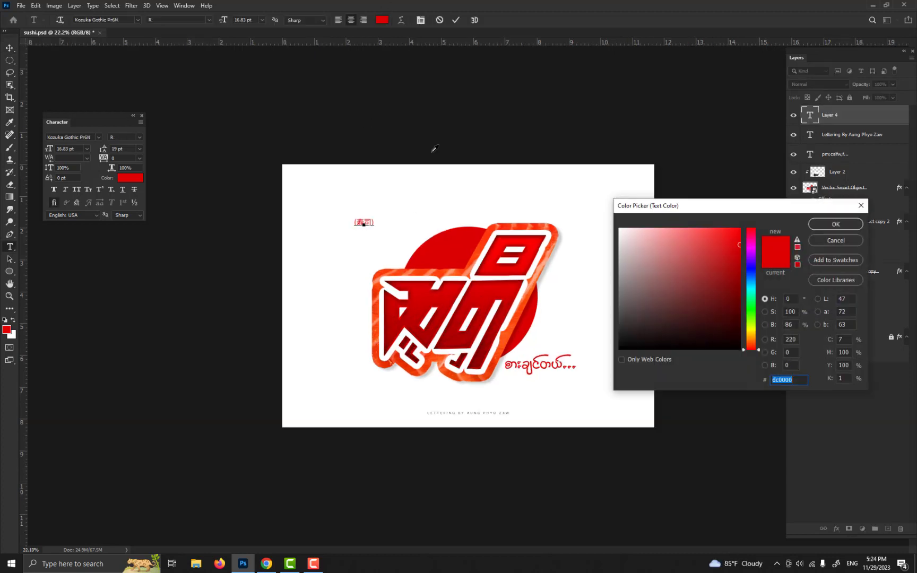
pyautogui.click(831, 242)
pyautogui.click(11, 48)
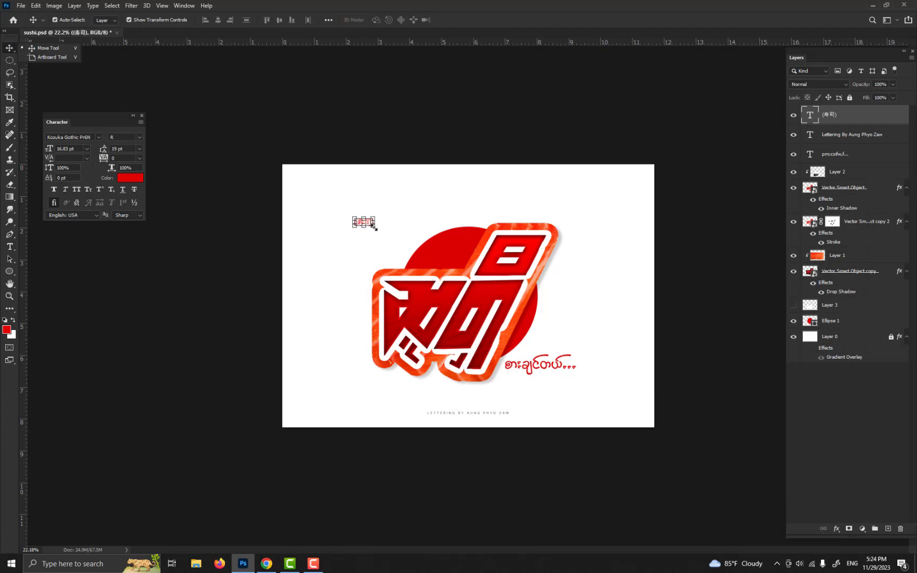
pyautogui.moveTo(373, 228); pyautogui.dragTo(446, 256)
pyautogui.press('Return')
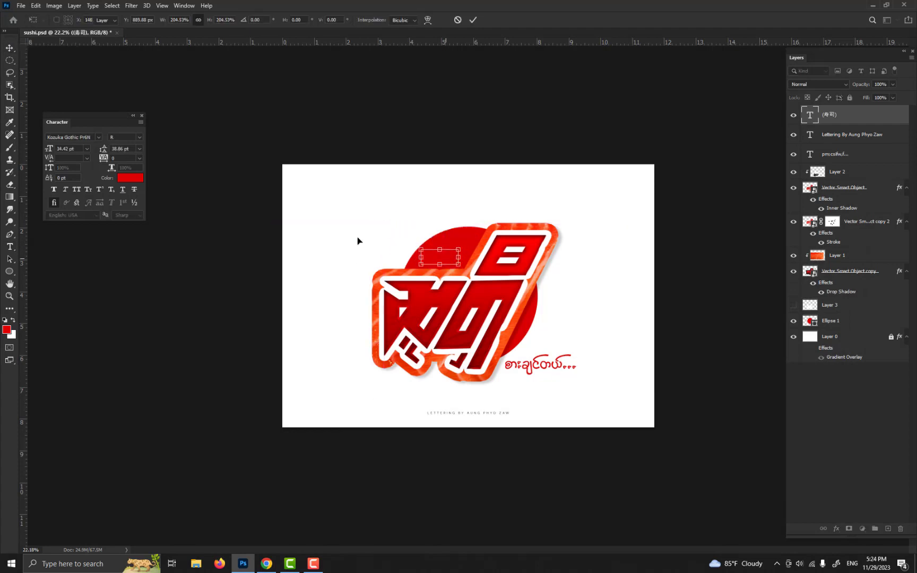
# Make the Japanese text white (ffffff), 30 pt and faux bold.
pyautogui.click(130, 178)
pyautogui.click(610, 223)
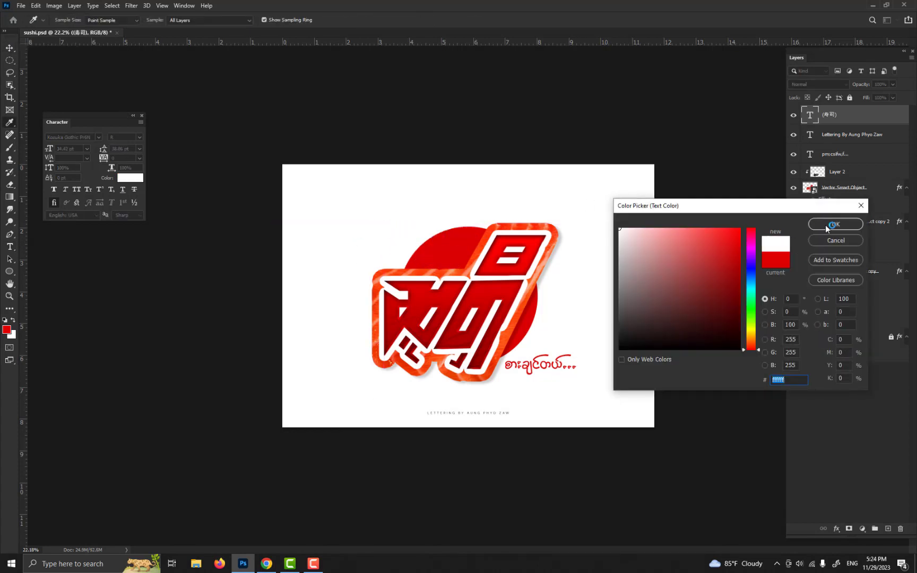
pyautogui.click(826, 226)
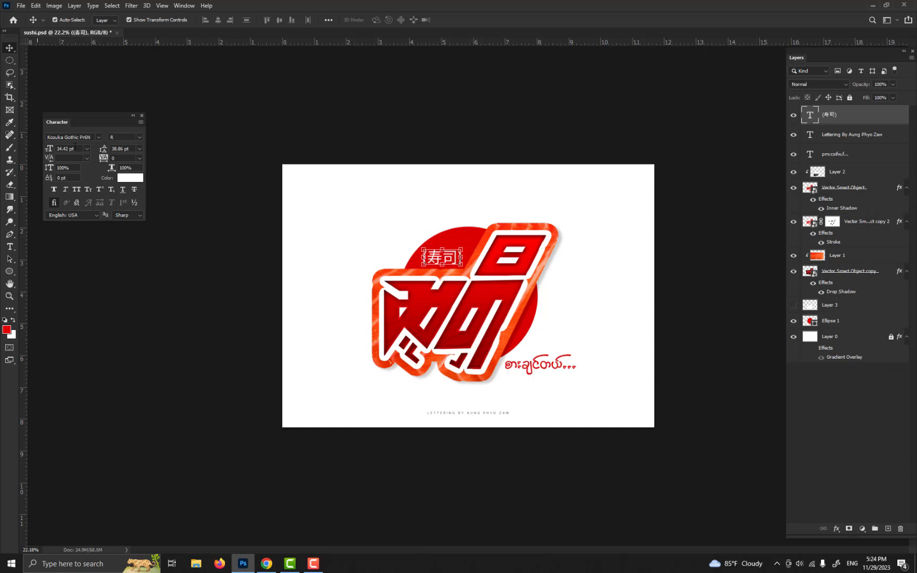
pyautogui.write('30')
pyautogui.press('Return')
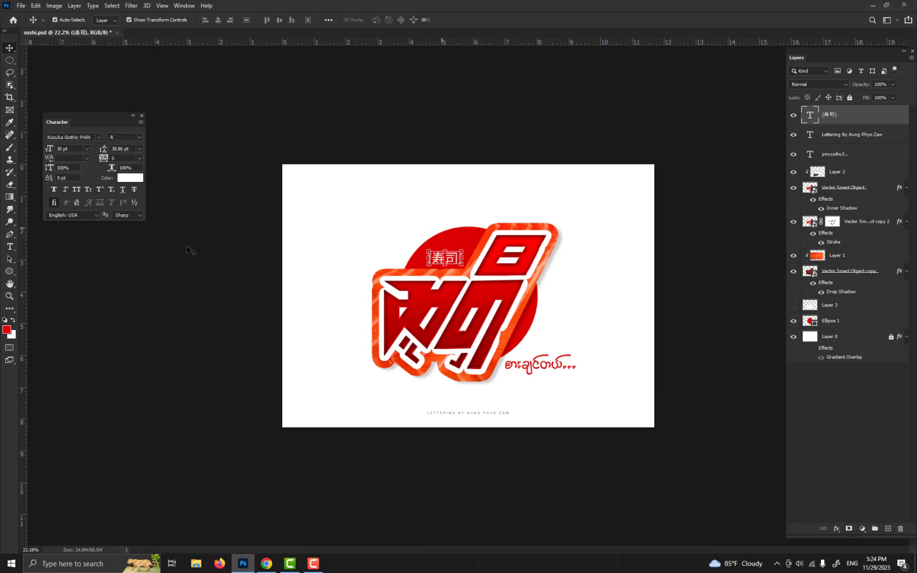
pyautogui.click(53, 189)
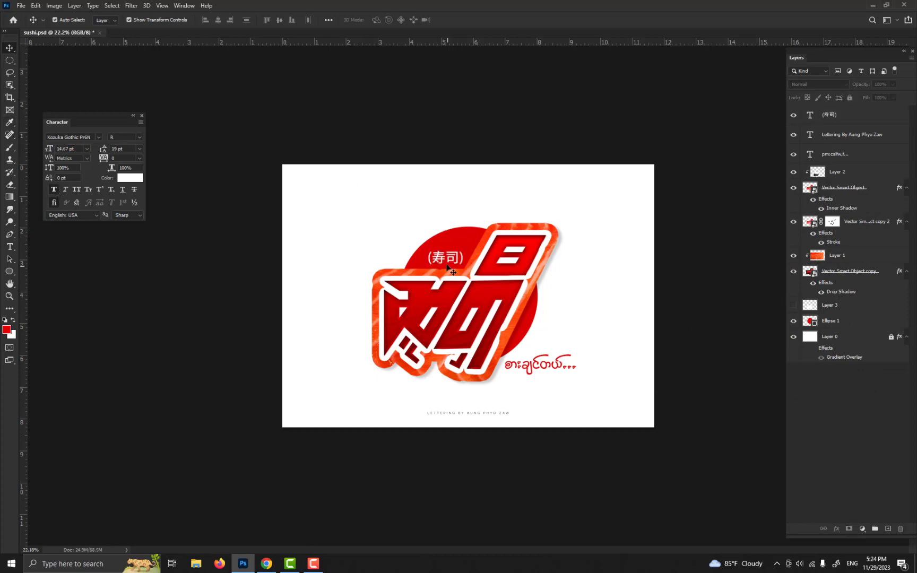
pyautogui.click(645, 302)
# Duplicate the credit line straight up into the space above the lettering.
pyautogui.scroll(-6, 629, 301)
pyautogui.scroll(6, 536, 318)
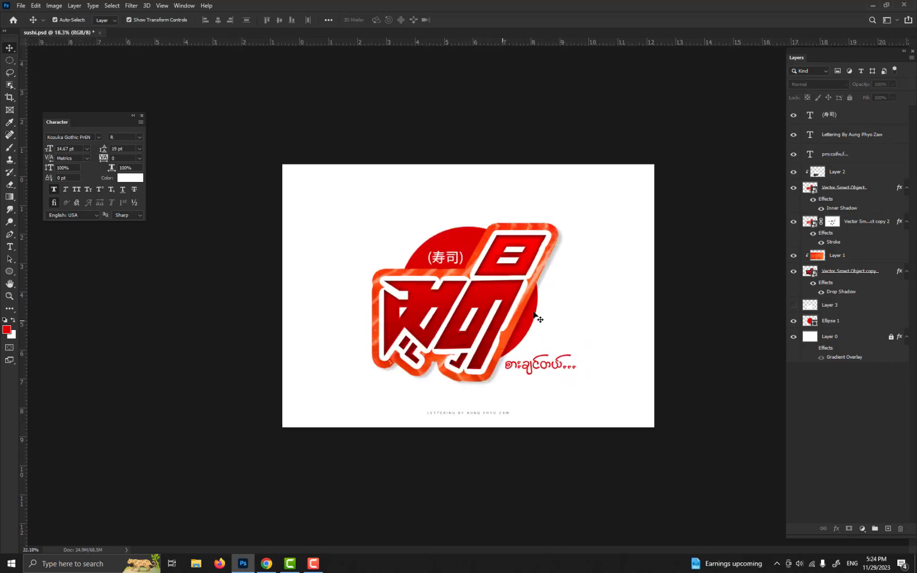
pyautogui.scroll(-1, 622, 282)
pyautogui.scroll(1, 622, 282)
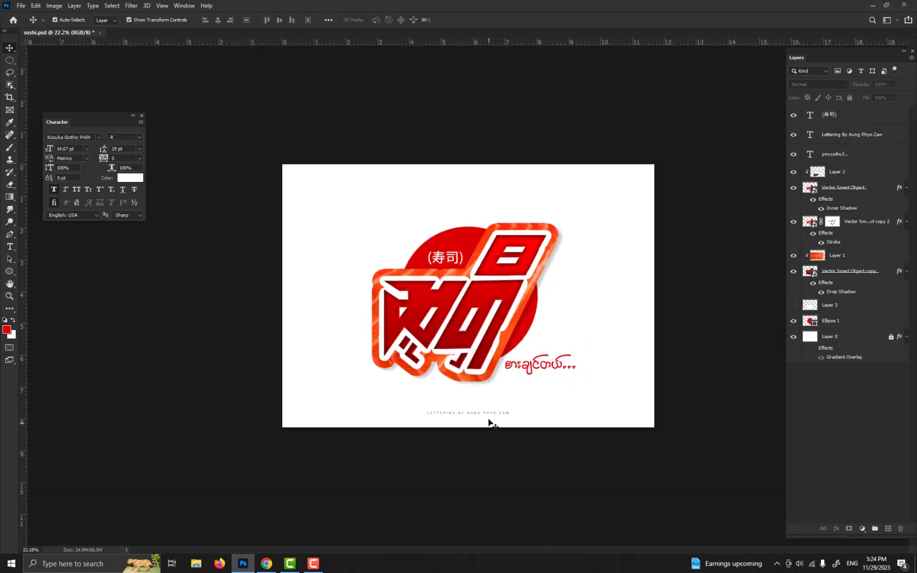
pyautogui.moveTo(487, 415); pyautogui.dragTo(487, 194)
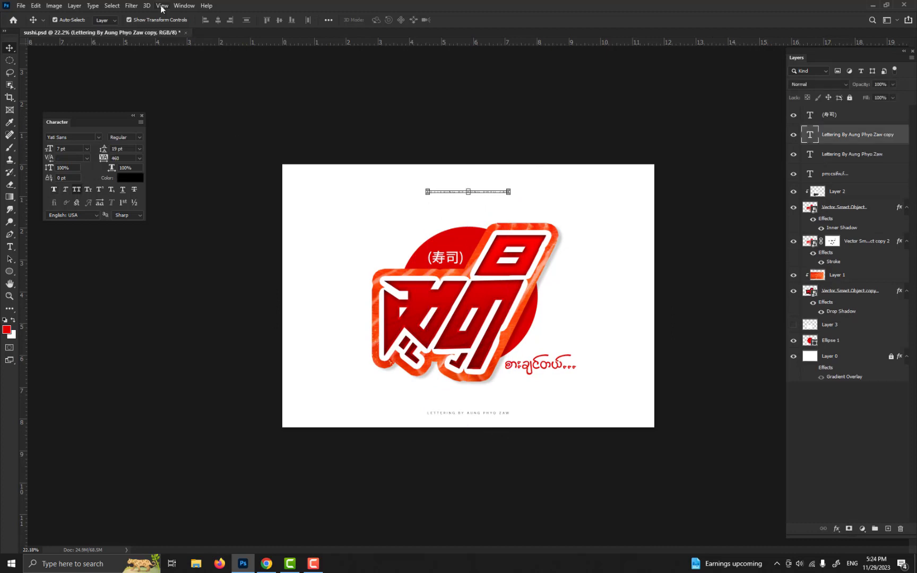
# Add a guide layout with margins on all four sides of the canvas.
pyautogui.click(162, 5)
pyautogui.click(179, 302)
pyautogui.press('Return')
pyautogui.click(463, 117)
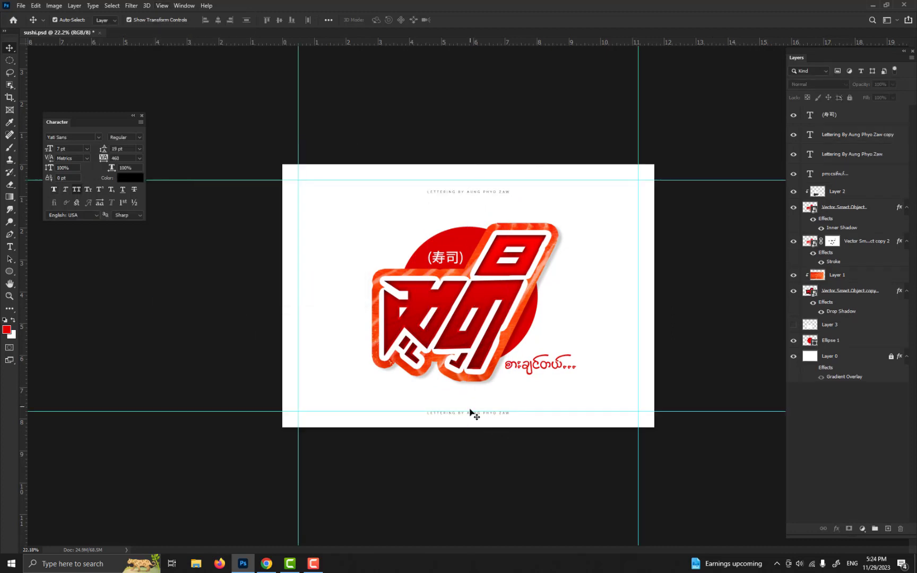
# Nudge the original credit line up to sit against the lower margin guide.
pyautogui.click(487, 419)
pyautogui.press('Up')
pyautogui.press('Up')
pyautogui.press('Up')
pyautogui.press('Up')
pyautogui.press('Up')
pyautogui.press('Up')
pyautogui.press('Up')
pyautogui.press('Up')
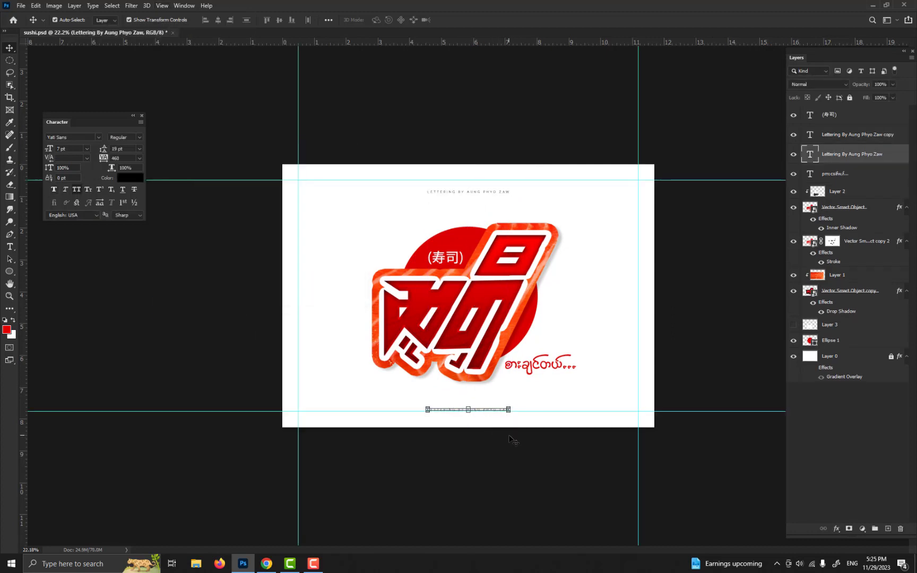
pyautogui.click(512, 440)
# Nudge the duplicated credit line up to the upper margin guide.
pyautogui.click(479, 192)
pyautogui.hotkey('shift', 'Up')
pyautogui.hotkey('shift', 'Up')
pyautogui.hotkey('shift', 'Up')
pyautogui.hotkey('shift', 'Up')
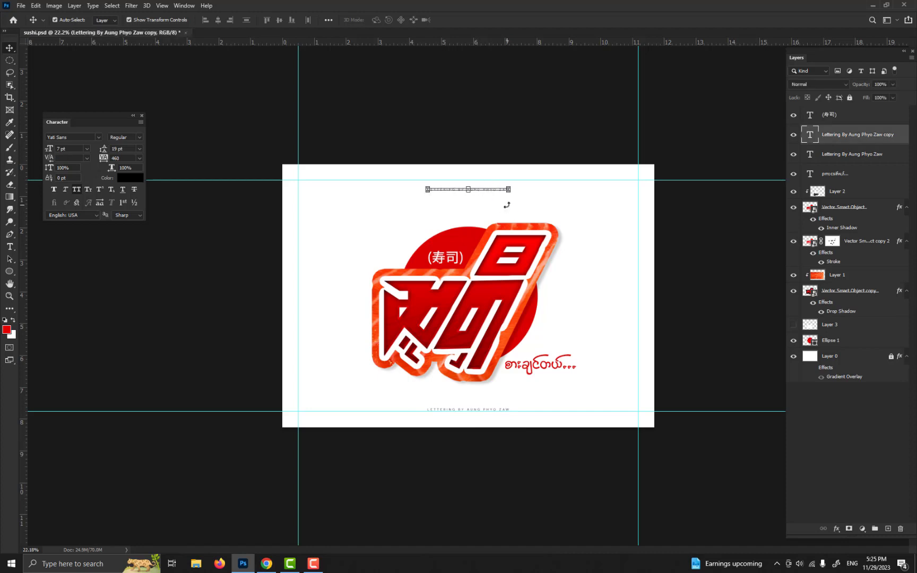
pyautogui.hotkey('shift', 'Up')
pyautogui.hotkey('shift', 'Up')
pyautogui.hotkey('shift', 'Up')
pyautogui.hotkey('shift', 'Up')
pyautogui.hotkey('shift', 'Up')
pyautogui.hotkey('shift', 'Up')
pyautogui.click(503, 131)
# Replace the duplicated line's text with "Lettering No 1" and hide the guides.
pyautogui.doubleClick(490, 181)
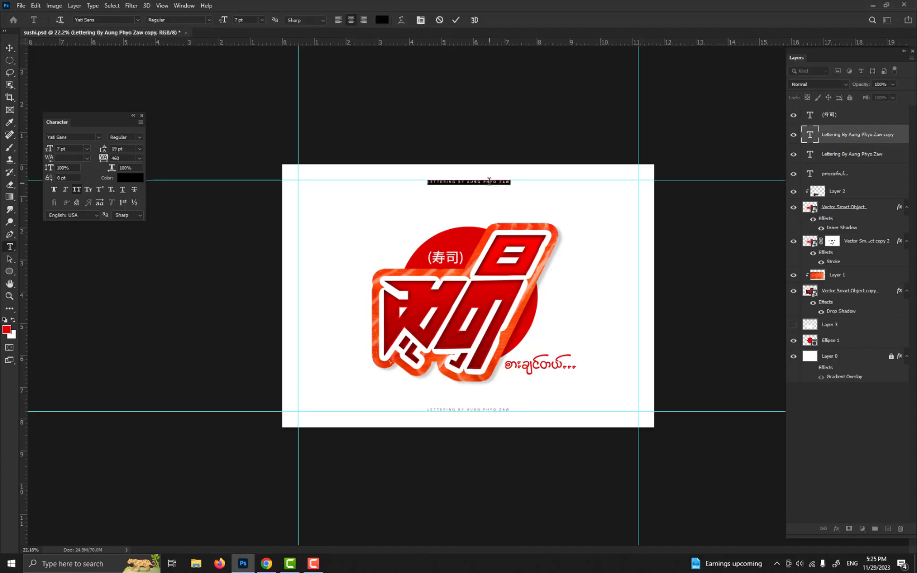
pyautogui.write('S')
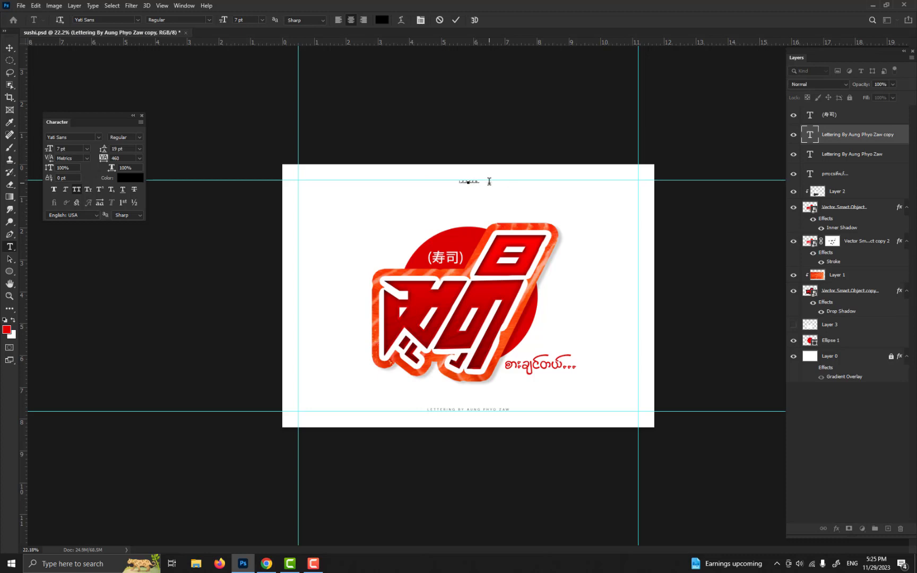
pyautogui.write('ettering No 1')
pyautogui.hotkey('ctrl', 'Return')
pyautogui.press('v')
pyautogui.click(493, 149)
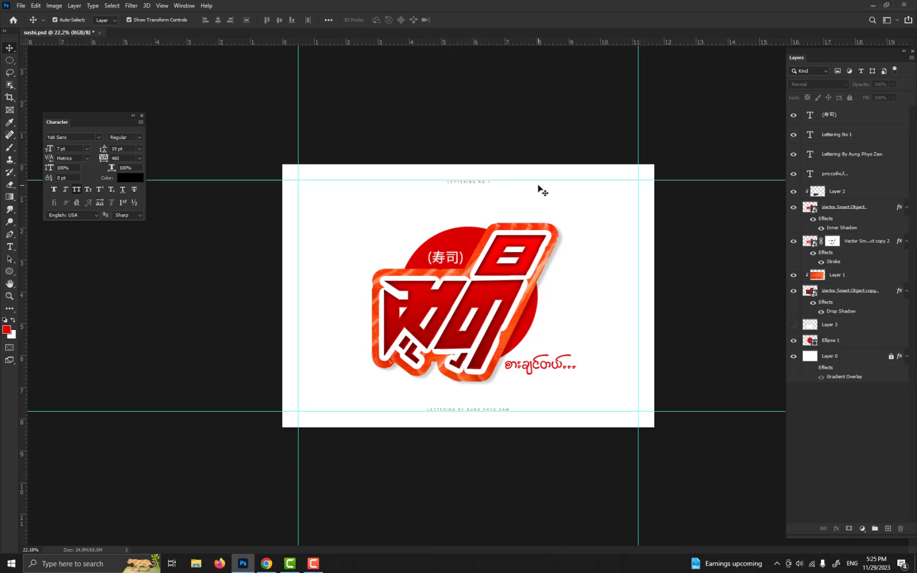
pyautogui.hotkey('ctrl', ';')
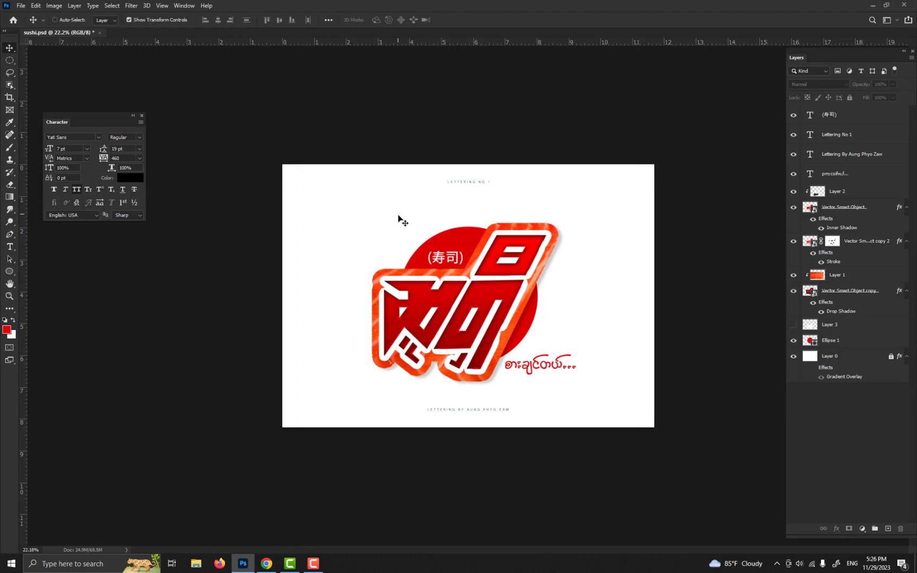
# Paste the black brush-stroke image beside the lettering's upper right and erase its background with the Magic Eraser tool.
pyautogui.hotkey('ctrl', 'v')
pyautogui.moveTo(483, 290); pyautogui.dragTo(600, 200)
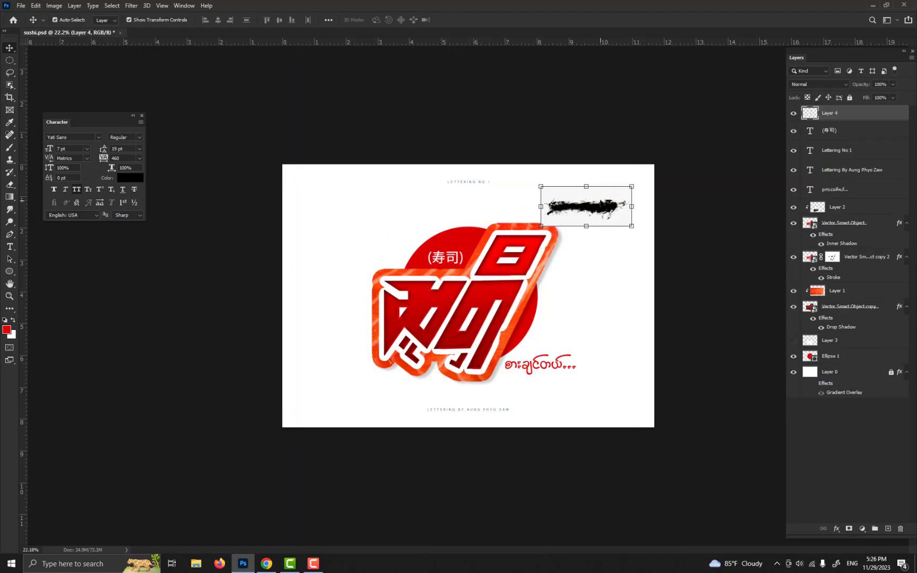
pyautogui.press('w')
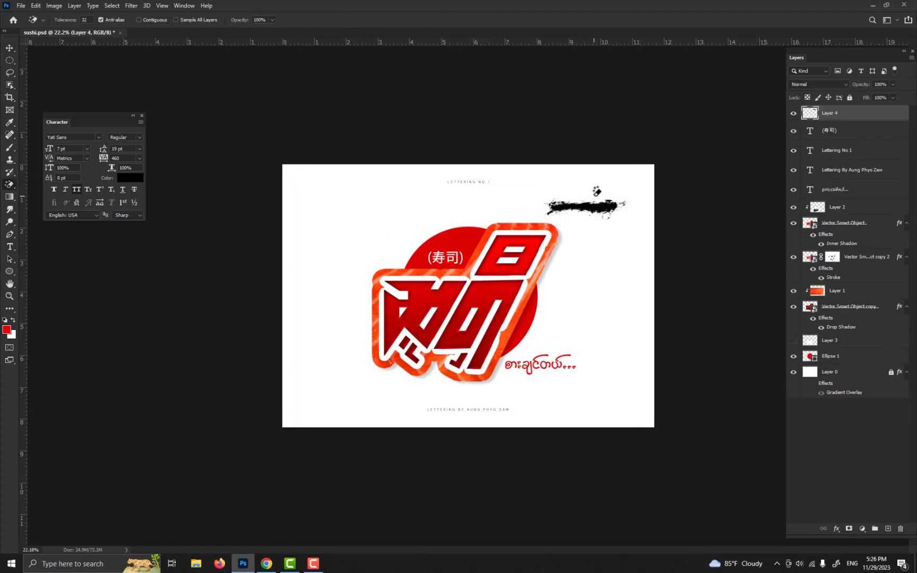
pyautogui.press('v')
# Try filling the brush stroke on Layer 4 with the red foreground color and return it to black.
pyautogui.doubleClick(864, 118)
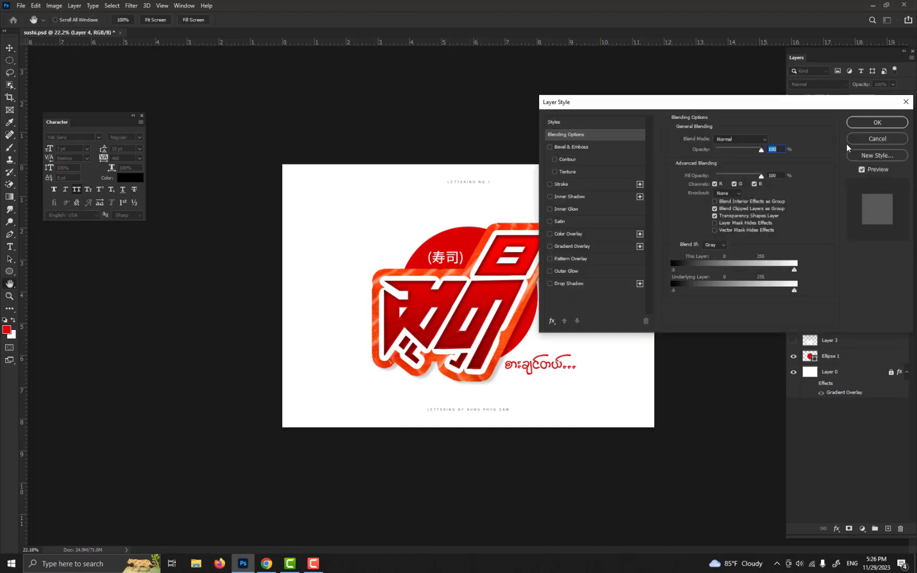
pyautogui.press('Escape')
pyautogui.hotkey('alt', 'shift', 'BackSpace')
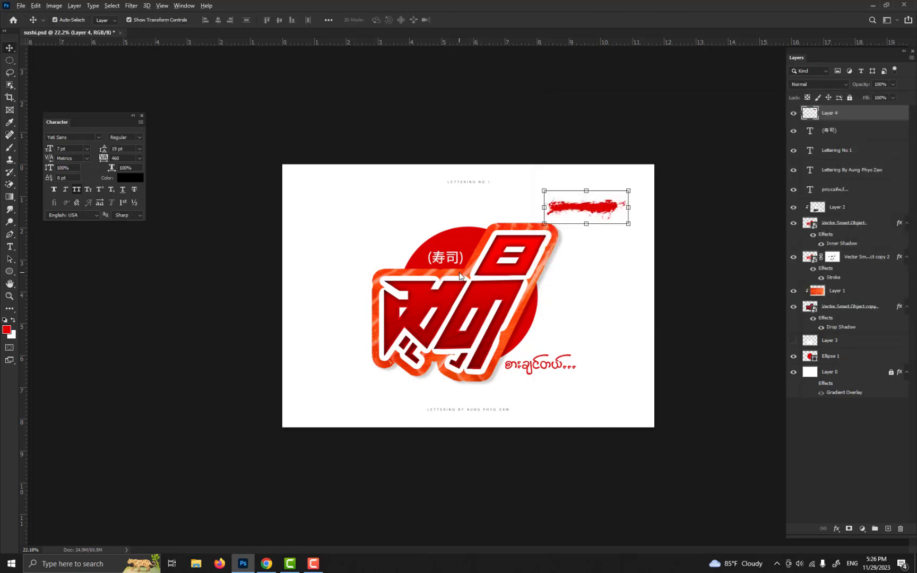
pyautogui.hotkey('ctrl', 'shift', 'BackSpace')
pyautogui.hotkey('alt', 'shift', 'BackSpace')
# Move the brush-stroke layer beneath Ellipse 1, scale it to about 327% and center it behind the lettering.
pyautogui.moveTo(585, 212)
pyautogui.mouseDown()
pyautogui.moveTo(598, 248)
pyautogui.moveTo(552, 340)
pyautogui.moveTo(385, 212)
pyautogui.moveTo(401, 253)
pyautogui.mouseUp()
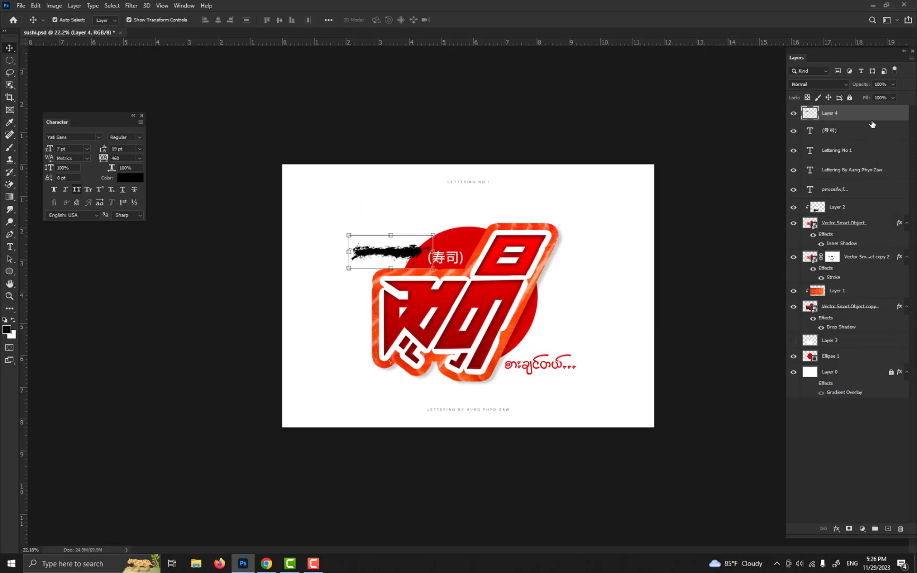
pyautogui.moveTo(870, 118); pyautogui.dragTo(818, 364)
pyautogui.moveTo(408, 255)
pyautogui.mouseDown()
pyautogui.moveTo(415, 235)
pyautogui.moveTo(423, 259)
pyautogui.moveTo(625, 326)
pyautogui.mouseUp()
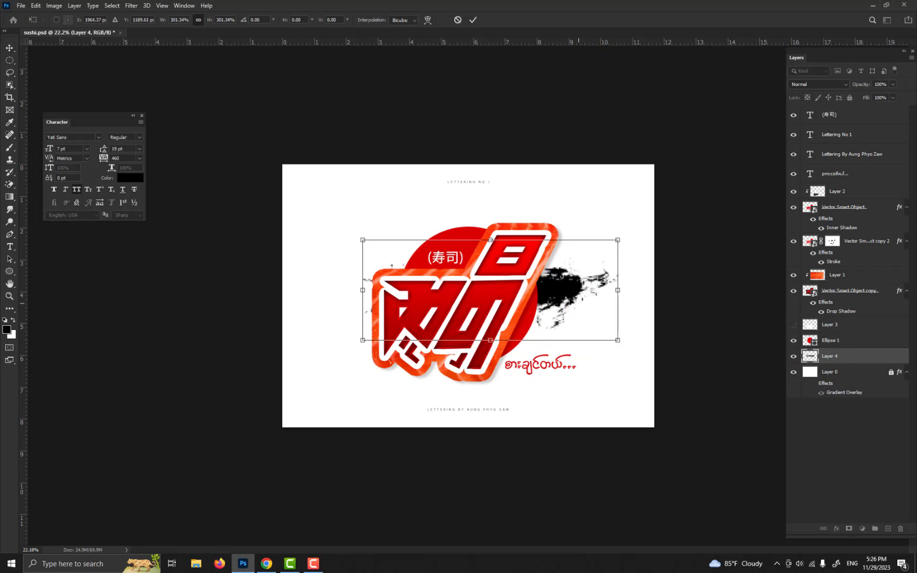
pyautogui.moveTo(557, 292); pyautogui.dragTo(545, 303)
pyautogui.moveTo(350, 251); pyautogui.dragTo(322, 239)
pyautogui.moveTo(548, 292); pyautogui.dragTo(549, 299)
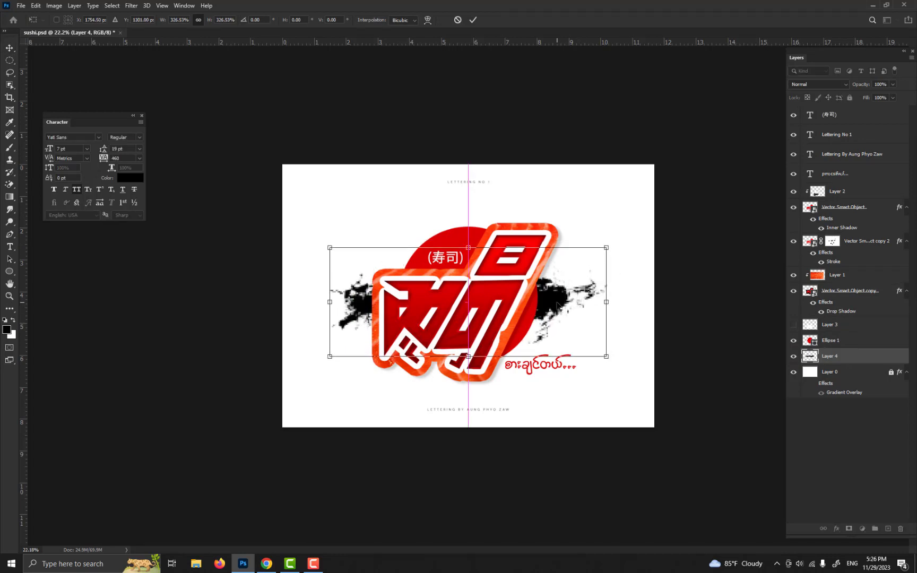
pyautogui.press('Return')
pyautogui.click(716, 297)
# Enlarge the brush stroke slightly and reposition it so it spreads wider on both sides of the lettering.
pyautogui.scroll(-3, 588, 303)
pyautogui.scroll(2, 588, 303)
pyautogui.click(556, 298)
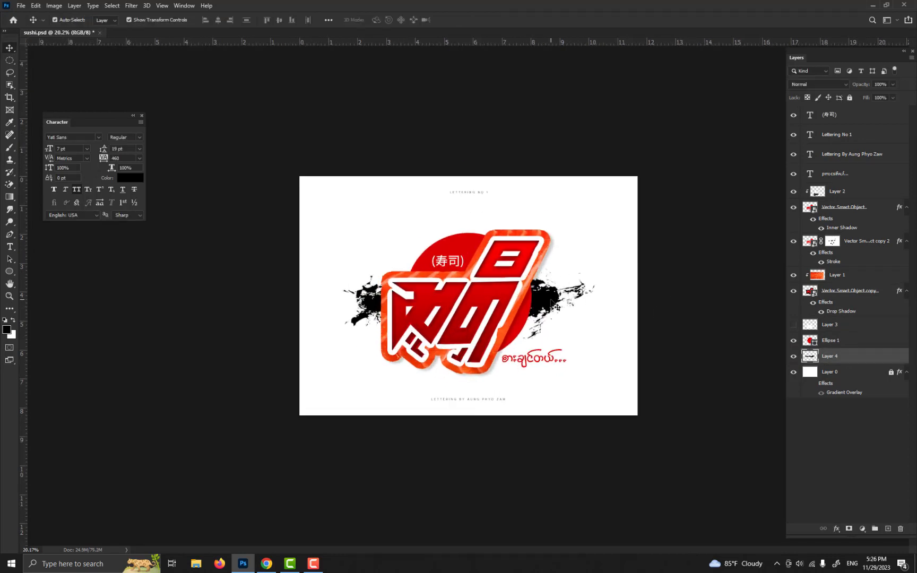
pyautogui.moveTo(342, 252); pyautogui.dragTo(338, 251)
pyautogui.moveTo(594, 352); pyautogui.dragTo(621, 362)
pyautogui.moveTo(551, 314); pyautogui.dragTo(551, 311)
pyautogui.press('Return')
pyautogui.click(577, 348)
pyautogui.scroll(-3, 575, 341)
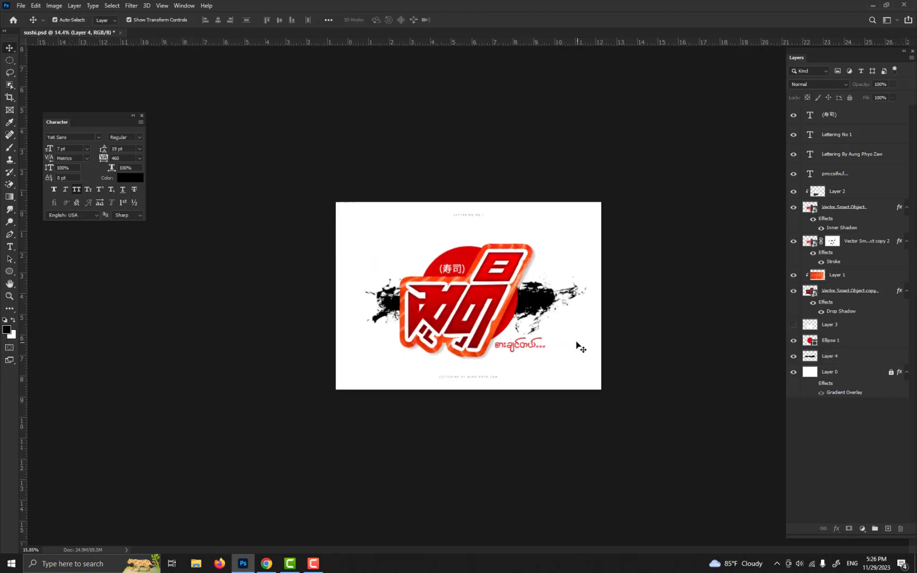
pyautogui.scroll(2, 574, 342)
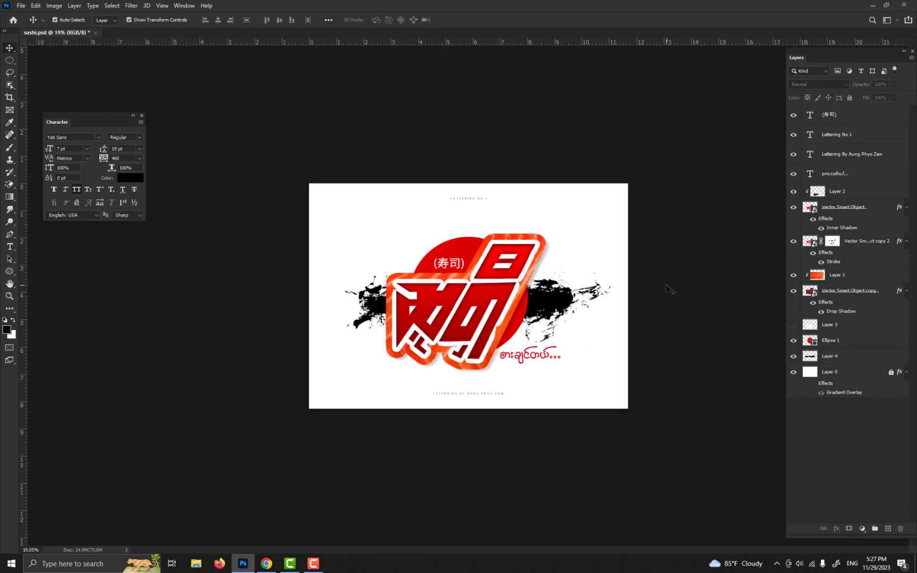
# Change the heading above the lettering to "Lettering text Effect No 1" and center it horizontally on the canvas.
pyautogui.hotkey('ctrl', '0')
pyautogui.press('t')
pyautogui.click(487, 90)
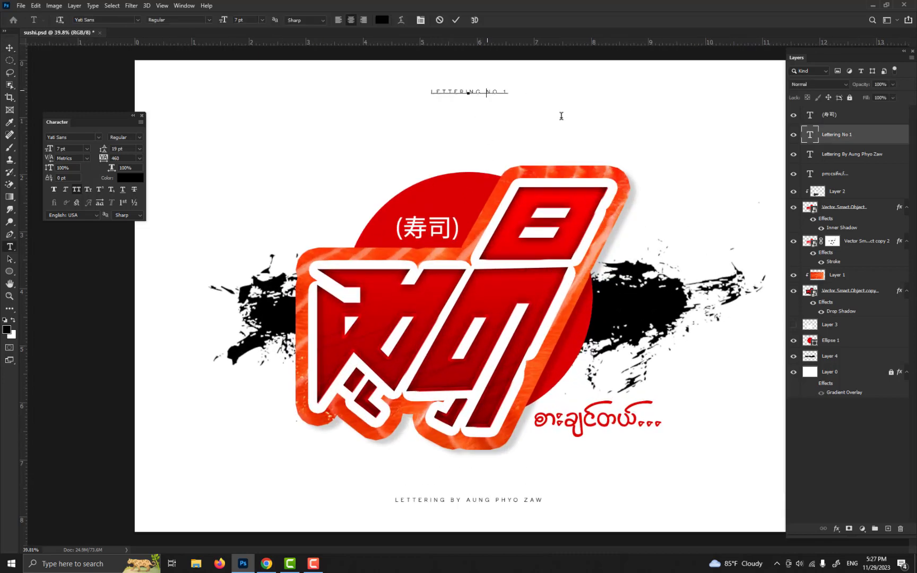
pyautogui.write('EFFECT ')
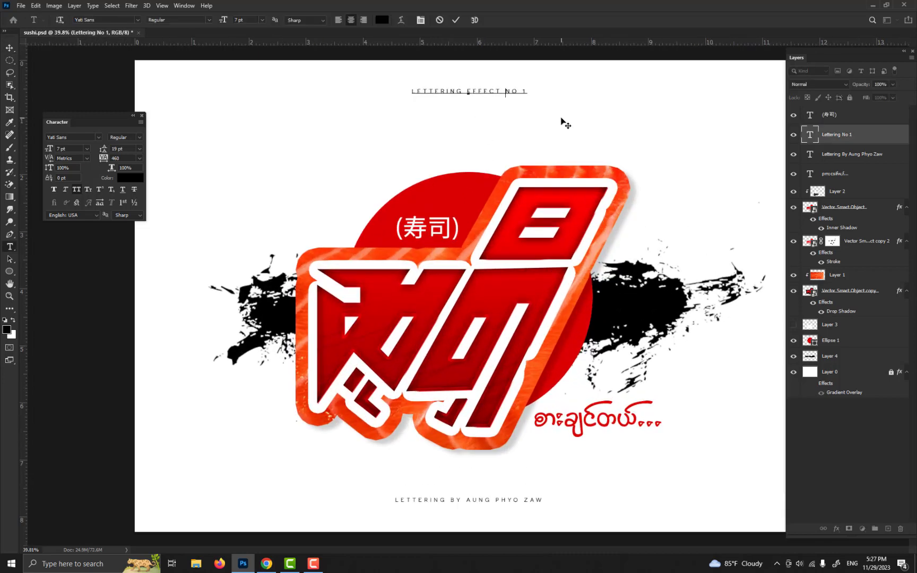
pyautogui.write('text')
pyautogui.press('Escape')
pyautogui.press('v')
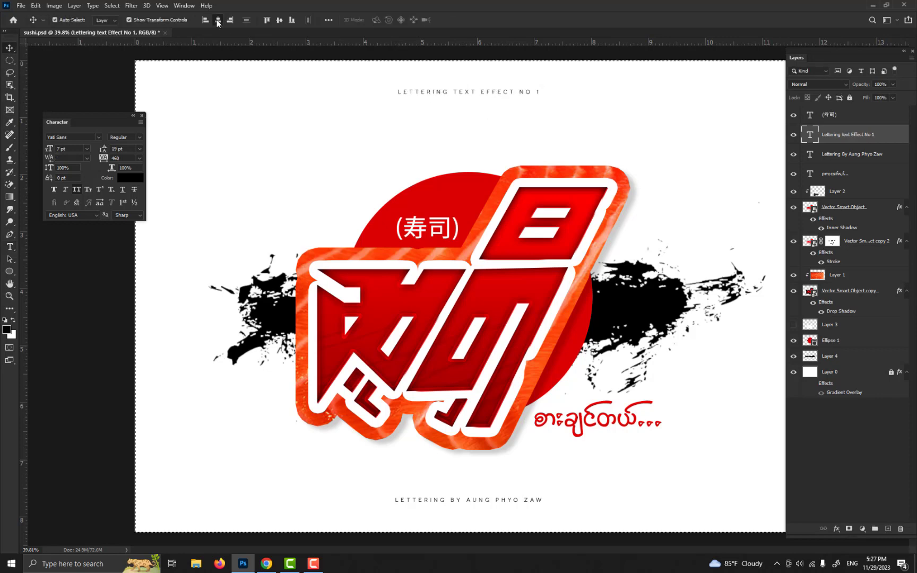
# Unlock the background Layer 0 and turn on its gradient overlay effect.
pyautogui.scroll(-5, 496, 109)
pyautogui.click(856, 398)
pyautogui.doubleClick(853, 372)
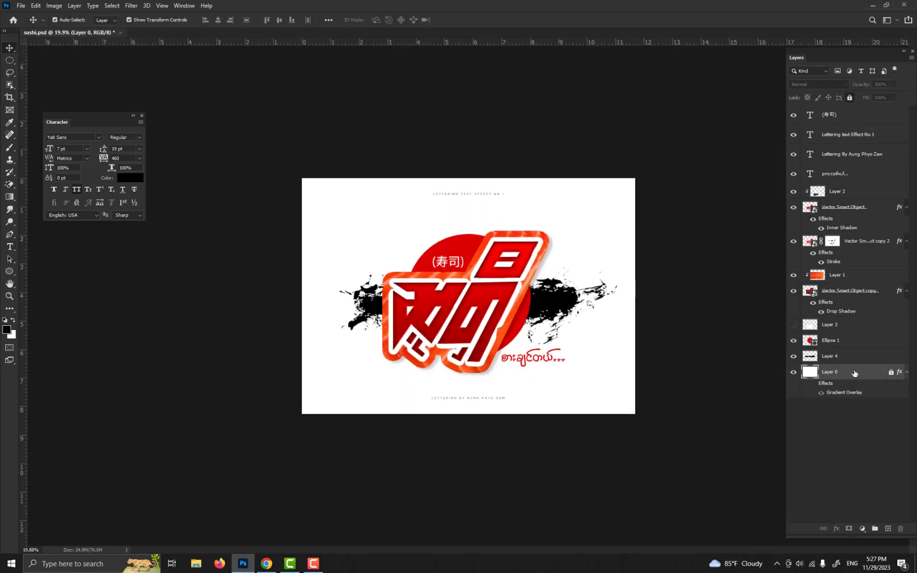
pyautogui.click(444, 208)
pyautogui.click(850, 98)
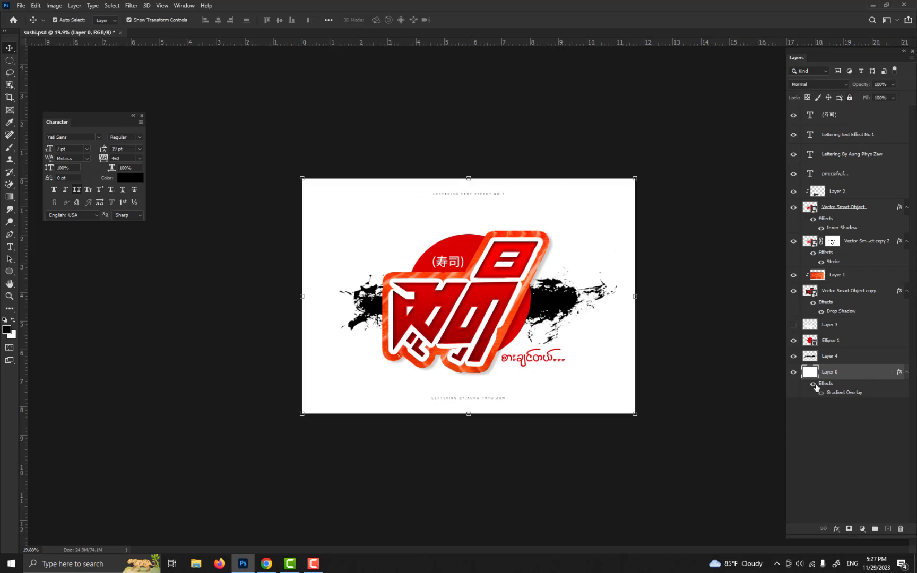
pyautogui.click(813, 384)
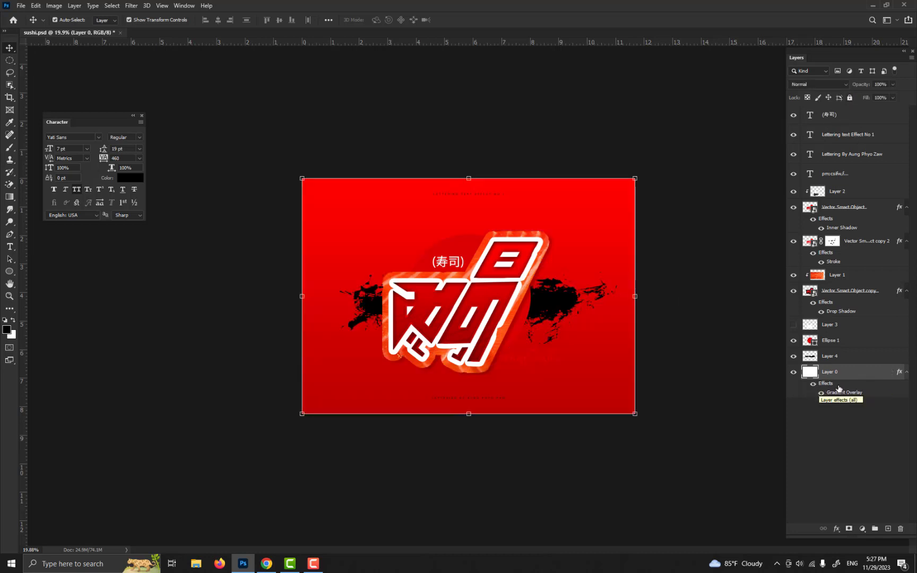
# Recolor the Ellipse 1 circle behind the lettering to white.
pyautogui.click(466, 247)
pyautogui.doubleClick(812, 342)
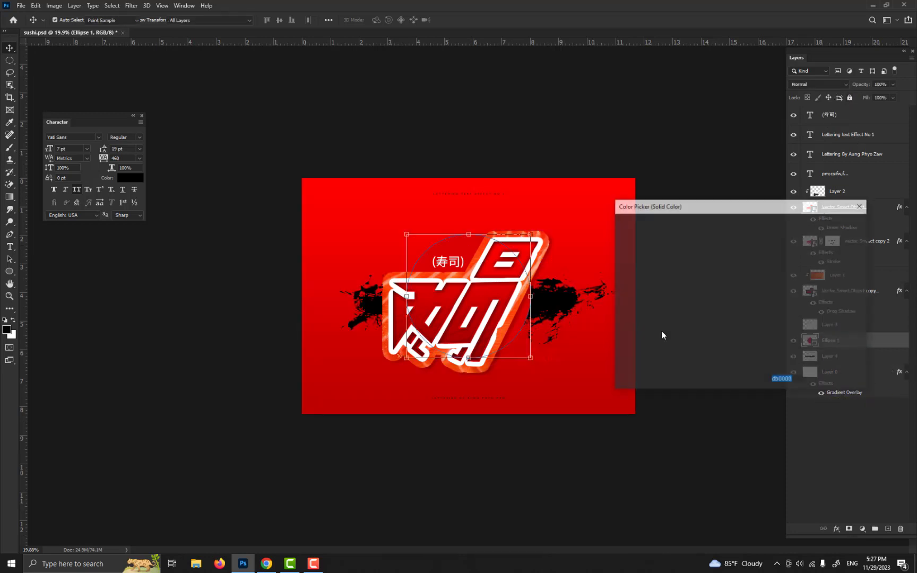
pyautogui.click(633, 248)
pyautogui.moveTo(598, 225); pyautogui.dragTo(605, 356)
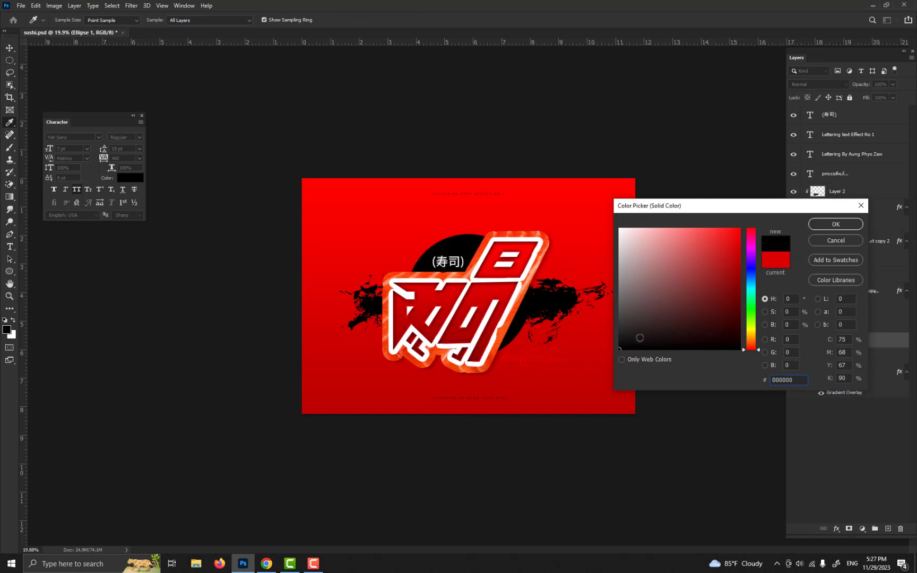
pyautogui.moveTo(620, 259); pyautogui.dragTo(589, 204)
pyautogui.click(821, 228)
# Invert the brush-stroke backdrop on Layer 4 to white and view the whole design.
pyautogui.click(563, 308)
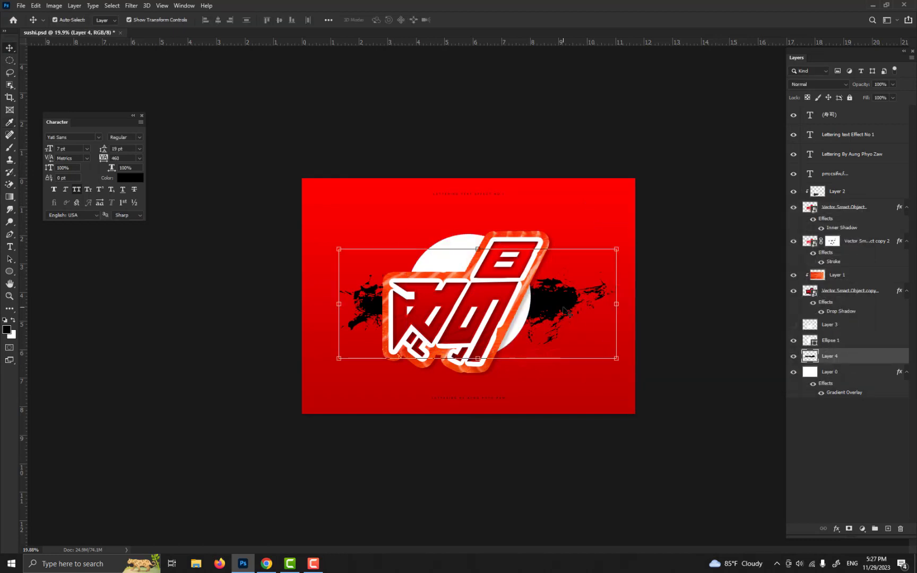
pyautogui.hotkey('ctrl', 'i')
pyautogui.scroll(-4, 719, 287)
pyautogui.click(719, 287)
pyautogui.scroll(-3, 711, 279)
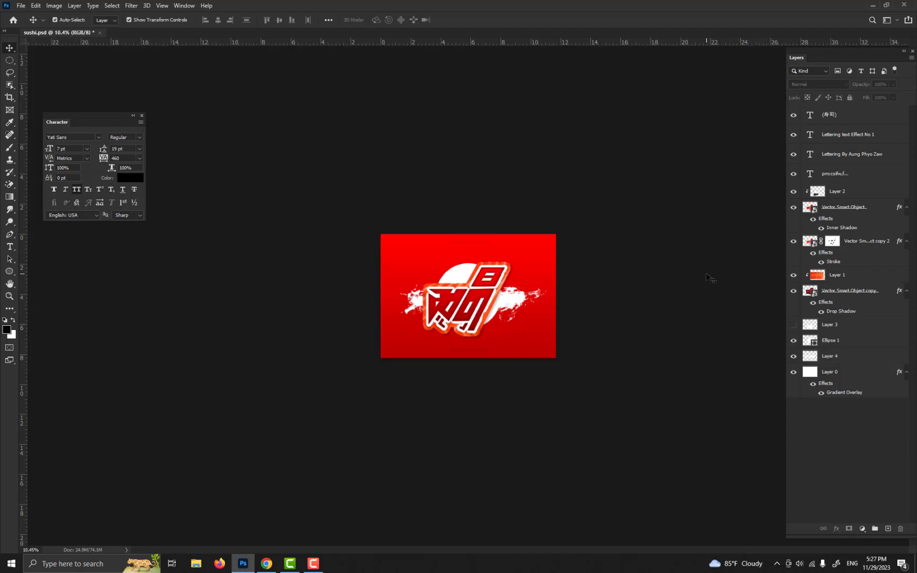
pyautogui.scroll(7, 703, 277)
# Invert the Layer 4 brush stroke back to black.
pyautogui.click(565, 303)
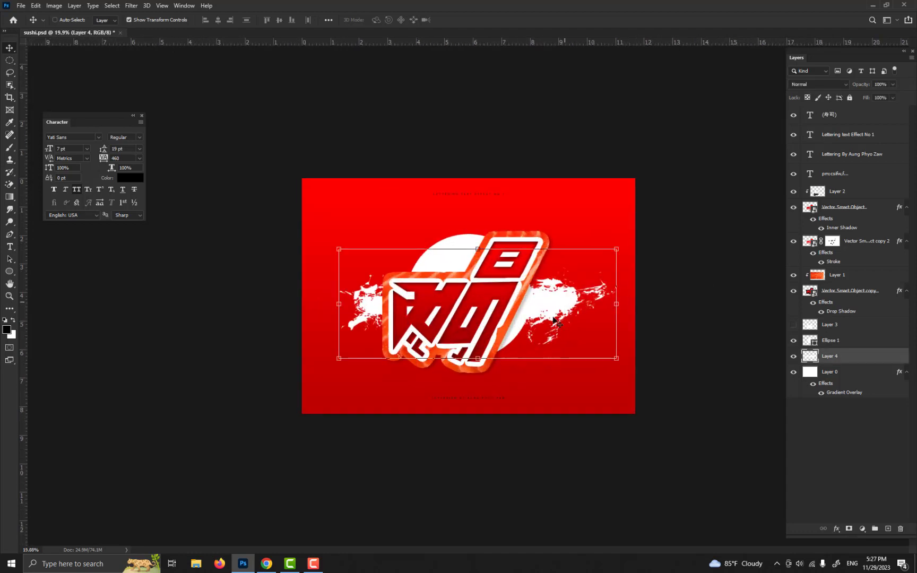
pyautogui.hotkey('ctrl', 'i')
pyautogui.keyDown('ctrl'); pyautogui.click(683, 309); pyautogui.keyUp('ctrl')
# Change the Ellipse 1 circle's fill color to black, #000000.
pyautogui.keyDown('ctrl'); pyautogui.click(515, 332); pyautogui.keyUp('ctrl')
pyautogui.doubleClick(809, 341)
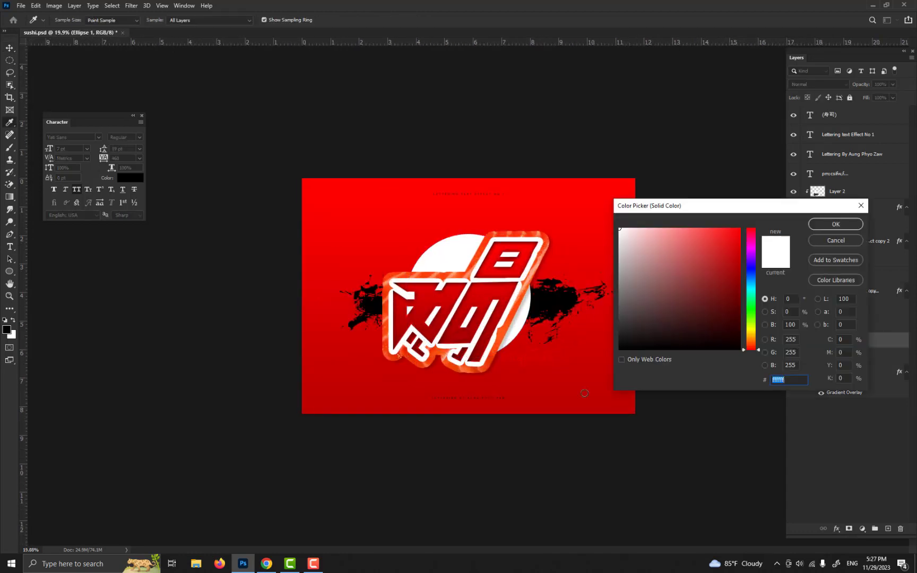
pyautogui.moveTo(644, 325); pyautogui.dragTo(584, 419)
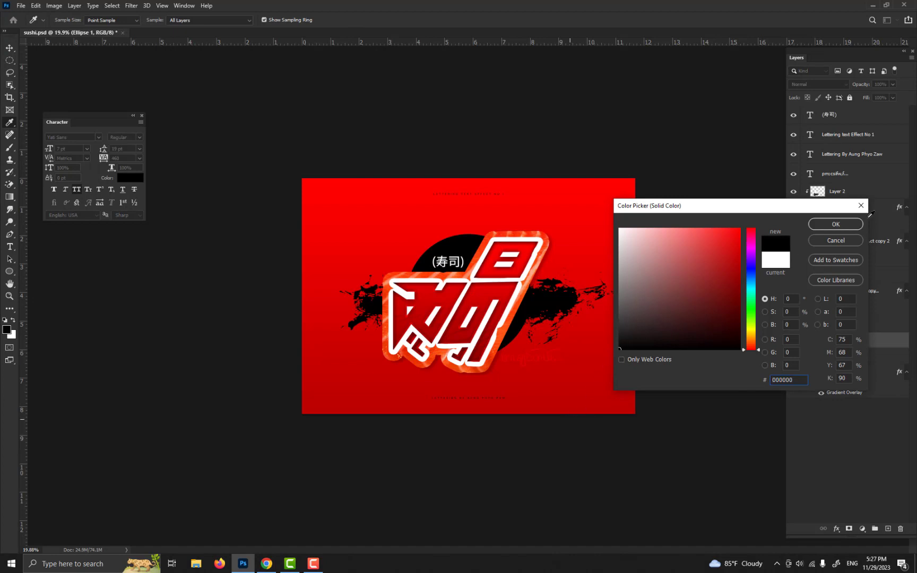
pyautogui.click(835, 224)
# Change the Burmese tagline below the lettering to white and review the whole design.
pyautogui.keyDown('ctrl'); pyautogui.click(551, 359); pyautogui.keyUp('ctrl')
pyautogui.click(130, 178)
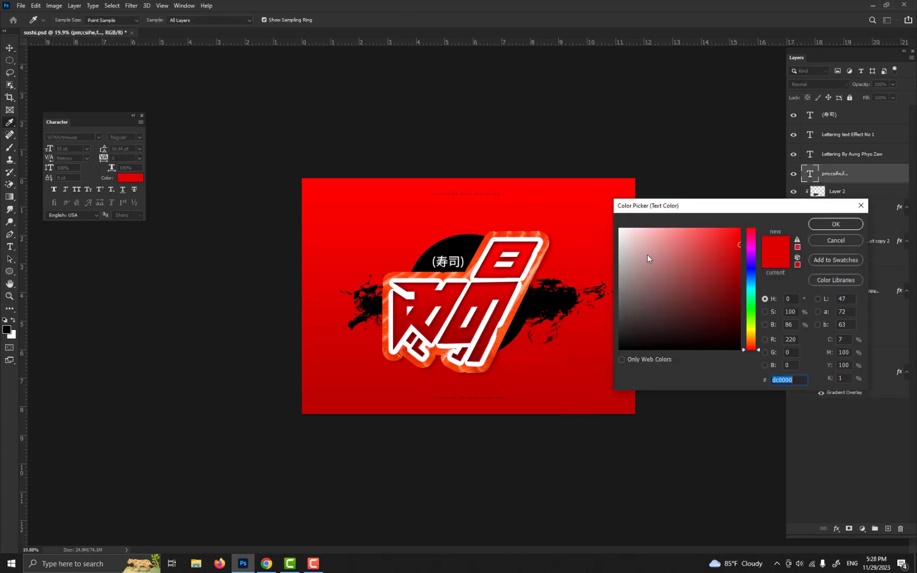
pyautogui.moveTo(646, 255); pyautogui.dragTo(609, 216)
pyautogui.click(835, 224)
pyautogui.click(679, 252)
pyautogui.scroll(-4, 617, 285)
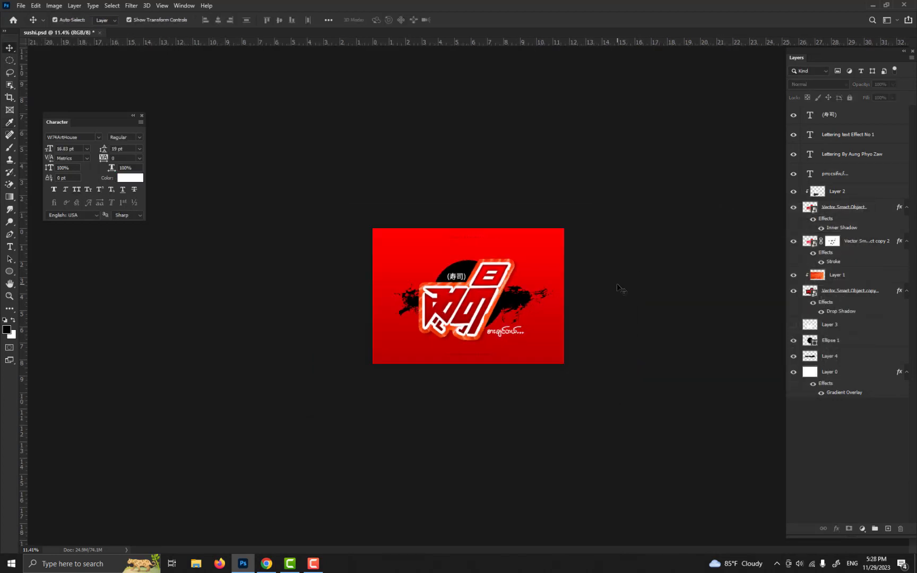
pyautogui.scroll(4, 617, 286)
# Hide Layer 0's effects, then undo the recent background, circle and tagline color changes.
pyautogui.click(813, 384)
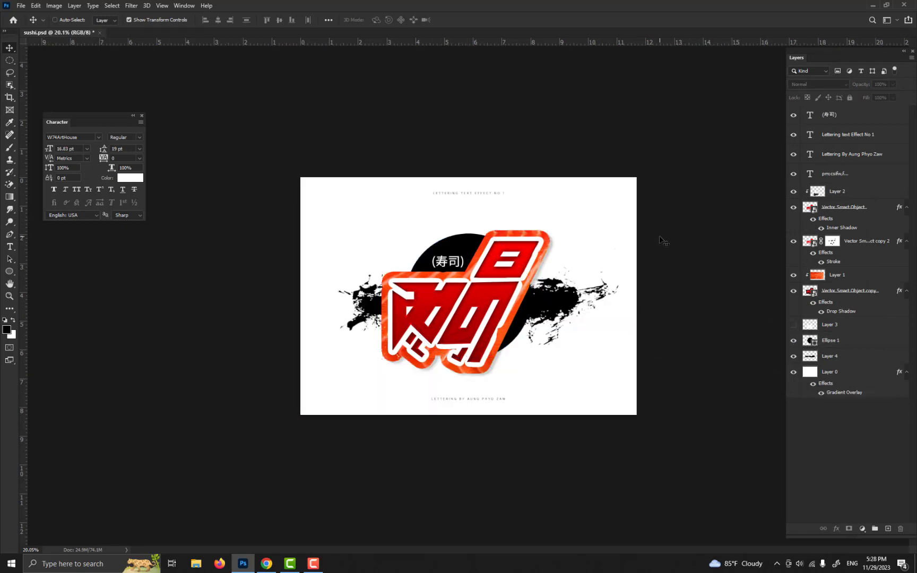
pyautogui.hotkey('ctrl', 'z')
pyautogui.hotkey('ctrl', 'z')
pyautogui.hotkey('ctrl', 'z')
pyautogui.hotkey('ctrl', 'z')
pyautogui.hotkey('ctrl', 'z')
pyautogui.hotkey('ctrl', 'z')
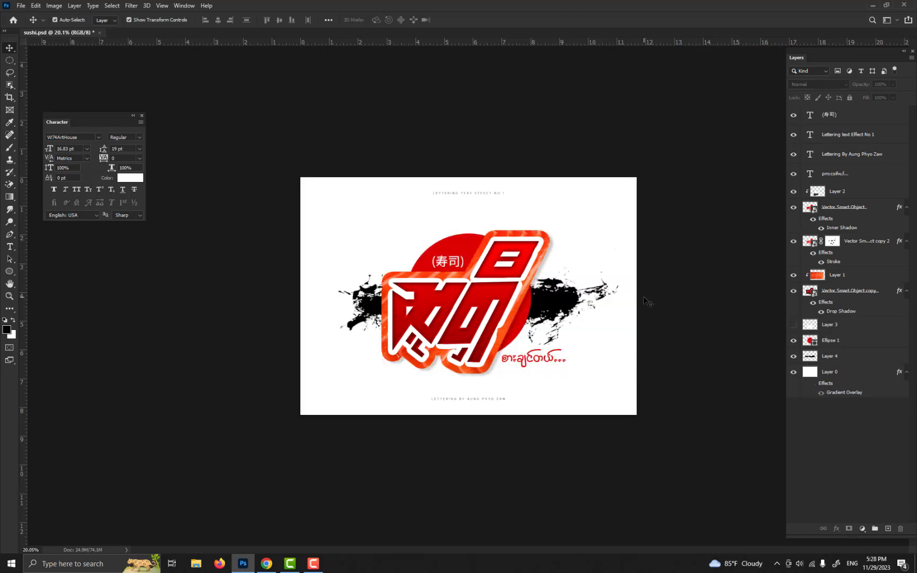
# Add a Gradient Overlay to background Layer 0 using the Foreground to Background preset.
pyautogui.scroll(-1, 679, 312)
pyautogui.click(861, 375)
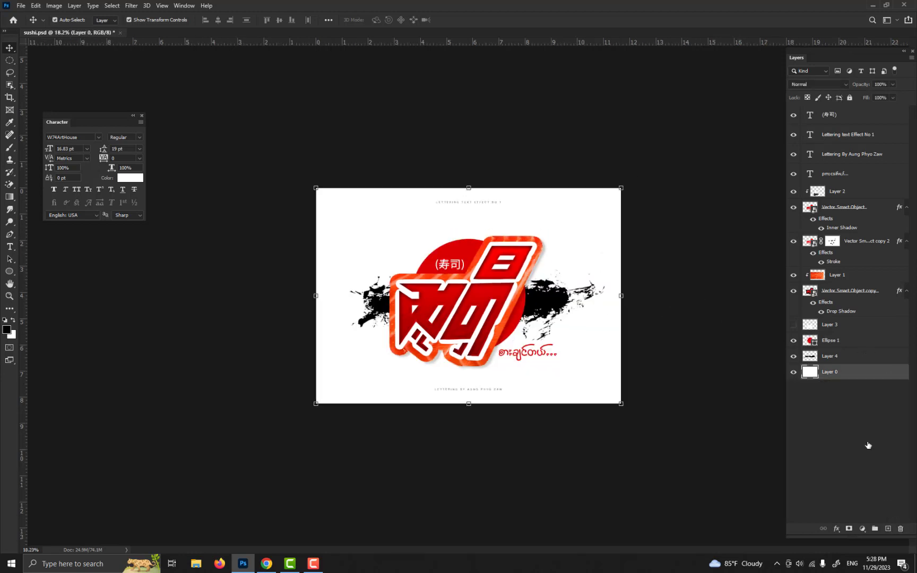
pyautogui.doubleClick(870, 372)
pyautogui.click(596, 237)
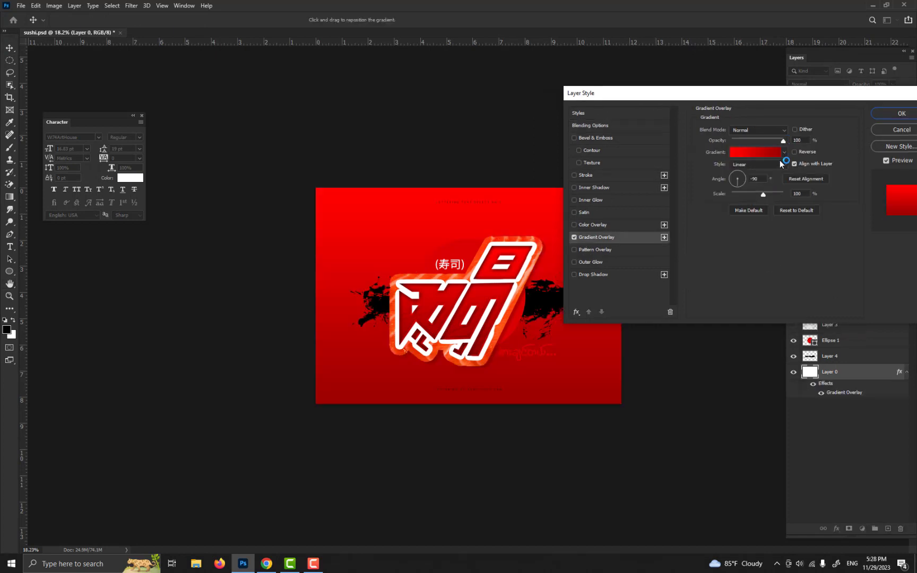
pyautogui.click(784, 153)
pyautogui.click(684, 172)
# Change the overlay gradient's black stop to grey #c3c3c3 and reverse the gradient direction.
pyautogui.click(741, 153)
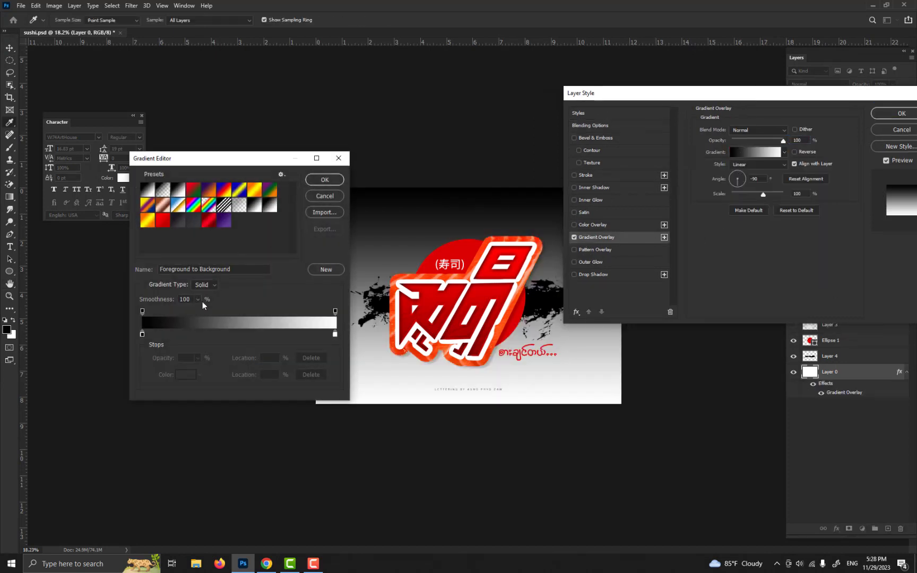
pyautogui.doubleClick(142, 335)
pyautogui.moveTo(620, 266); pyautogui.dragTo(557, 257)
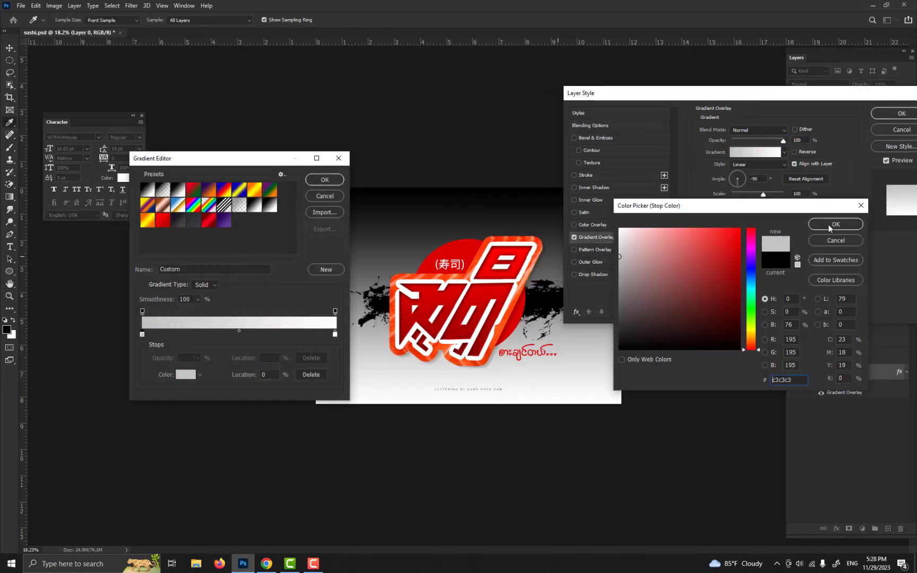
pyautogui.click(829, 225)
pyautogui.click(325, 180)
pyautogui.click(799, 151)
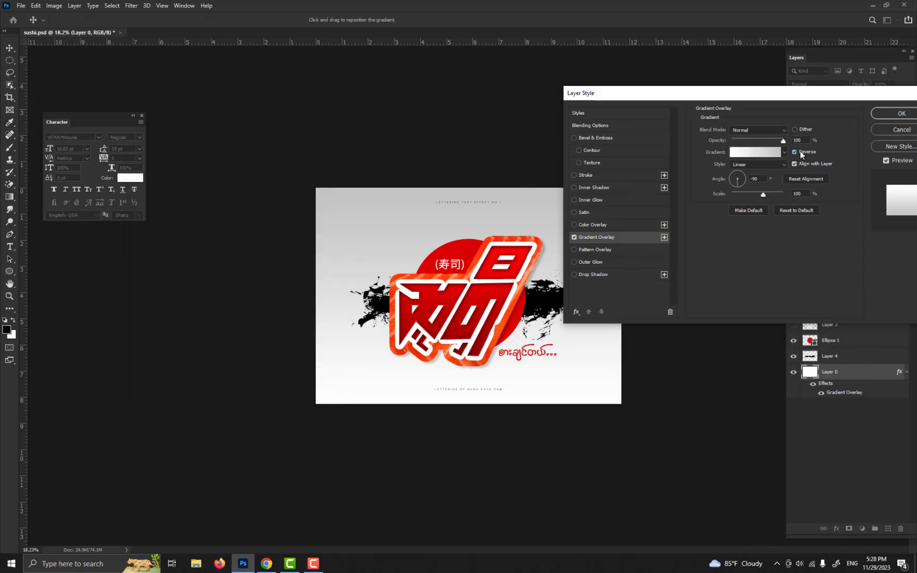
# Lighten the overlay gradient's grey stop to #e2e2e2 and apply the layer style to Layer 0.
pyautogui.click(754, 153)
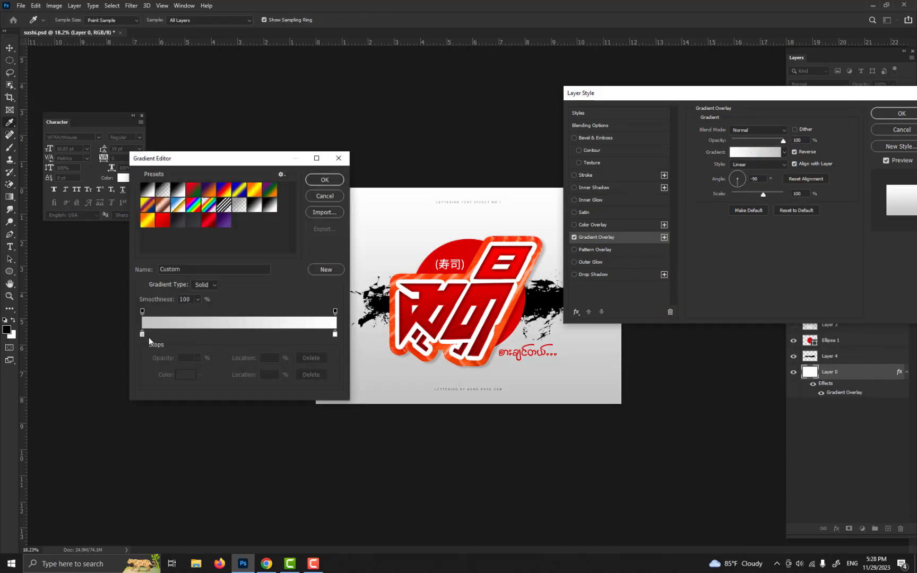
pyautogui.doubleClick(142, 335)
pyautogui.click(624, 257)
pyautogui.moveTo(624, 256); pyautogui.dragTo(598, 243)
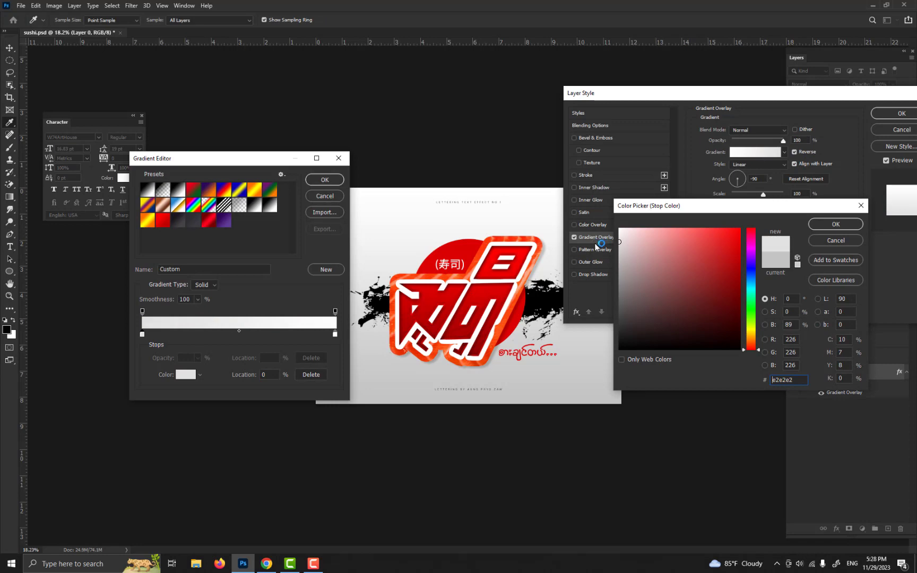
pyautogui.click(835, 224)
pyautogui.click(325, 180)
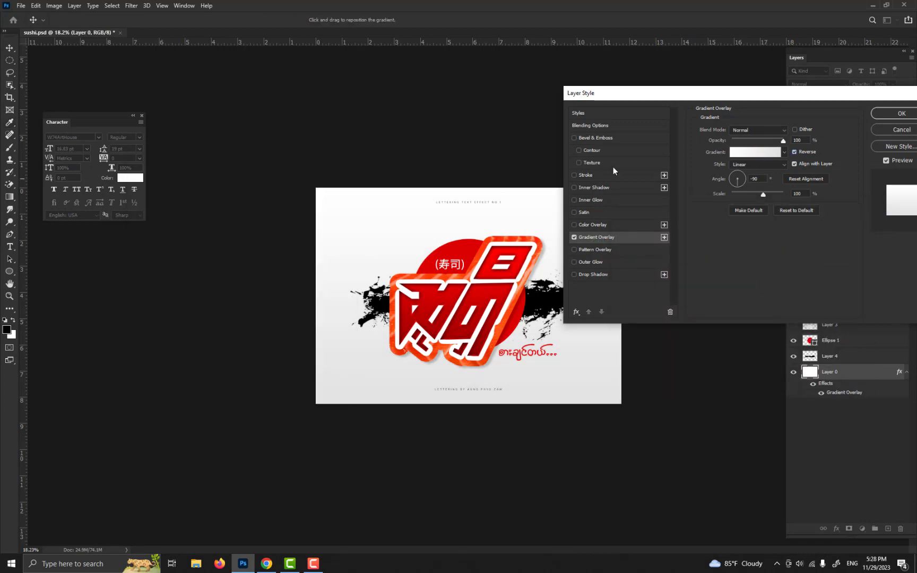
pyautogui.click(883, 115)
pyautogui.scroll(-2, 694, 271)
pyautogui.click(674, 280)
# Save the finished sushi.psd document.
pyautogui.scroll(3, 674, 281)
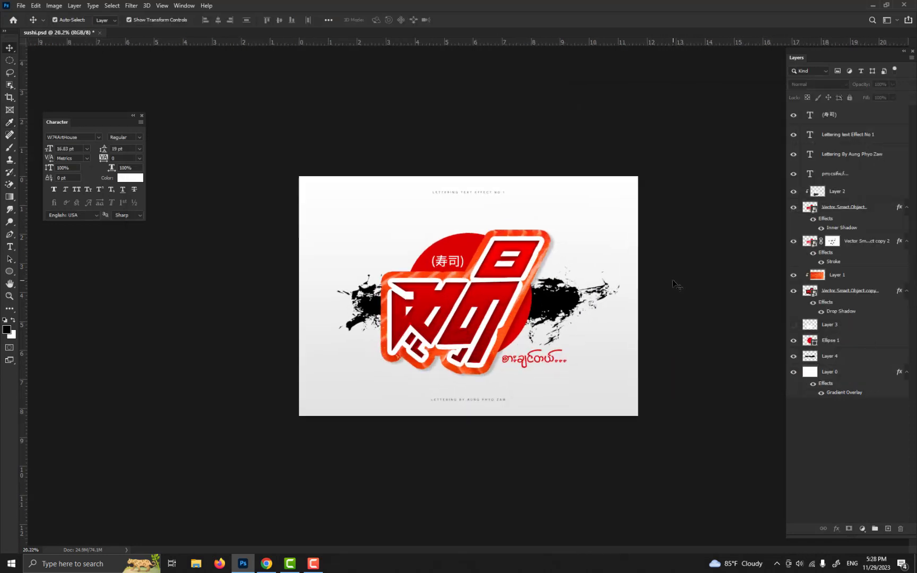
pyautogui.scroll(1, 672, 279)
pyautogui.scroll(1, 648, 314)
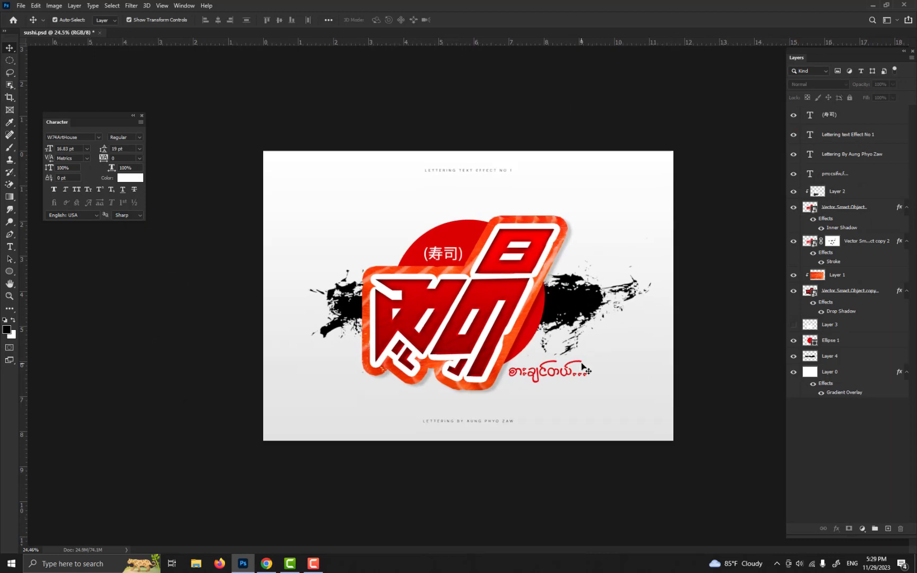
pyautogui.click(800, 563)
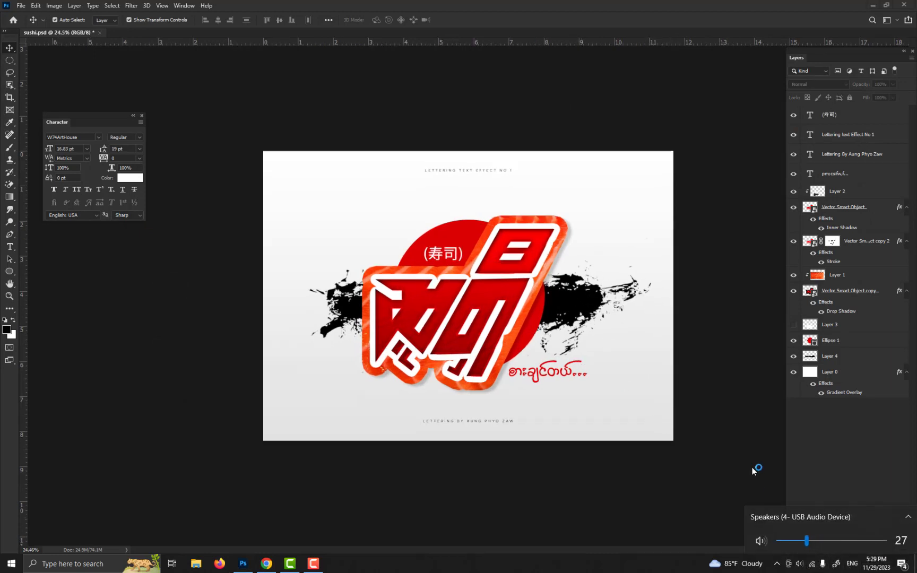
pyautogui.click(753, 467)
pyautogui.hotkey('ctrl', 's')
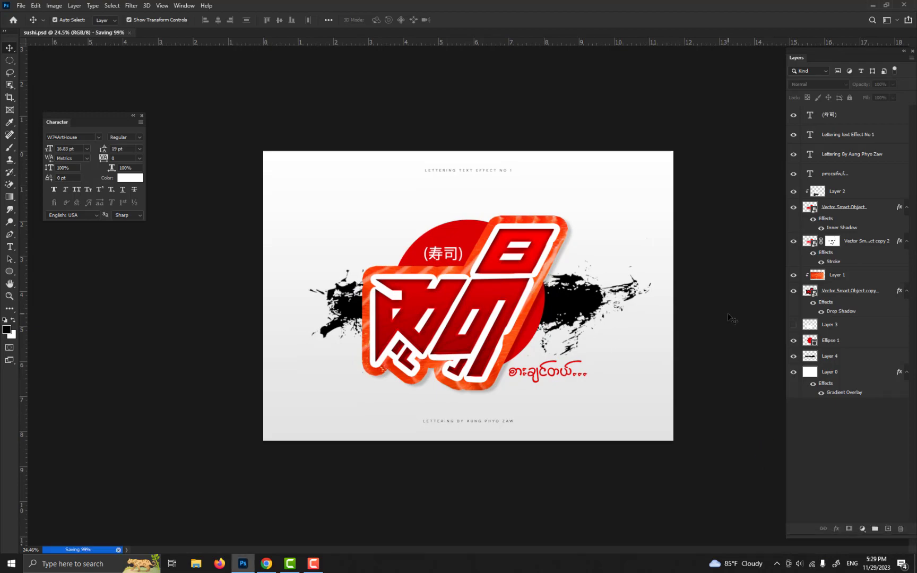